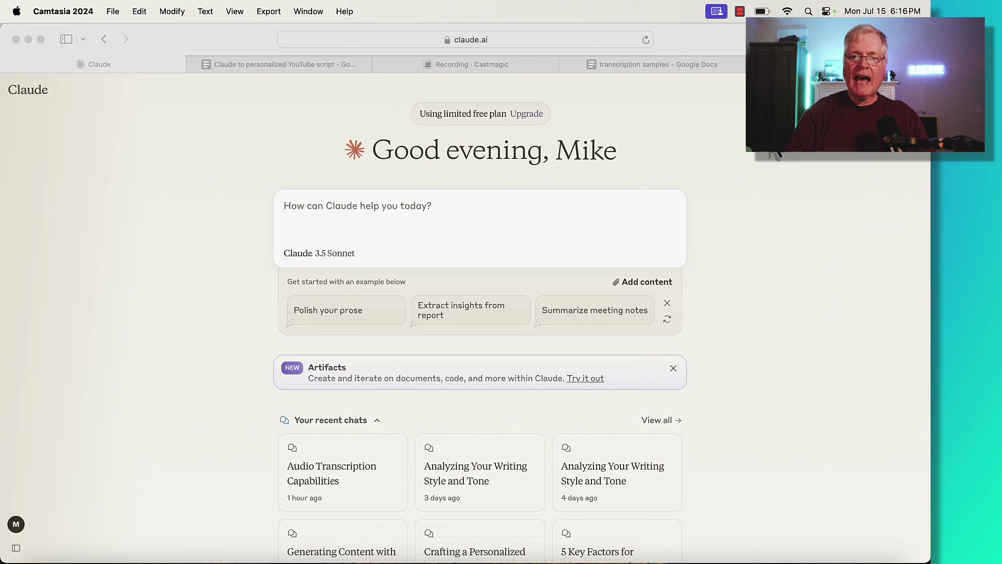
Read through the Getting Started on YouTube transcript in Castmagic, then move to the transcription samples doc.
left_click(534, 65)
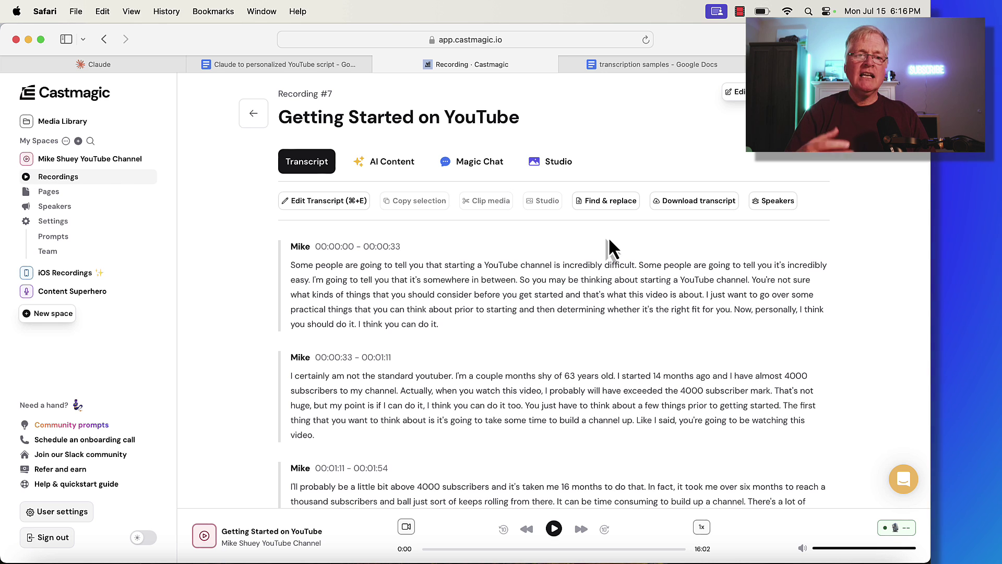
scroll(553, 308, "down", 5)
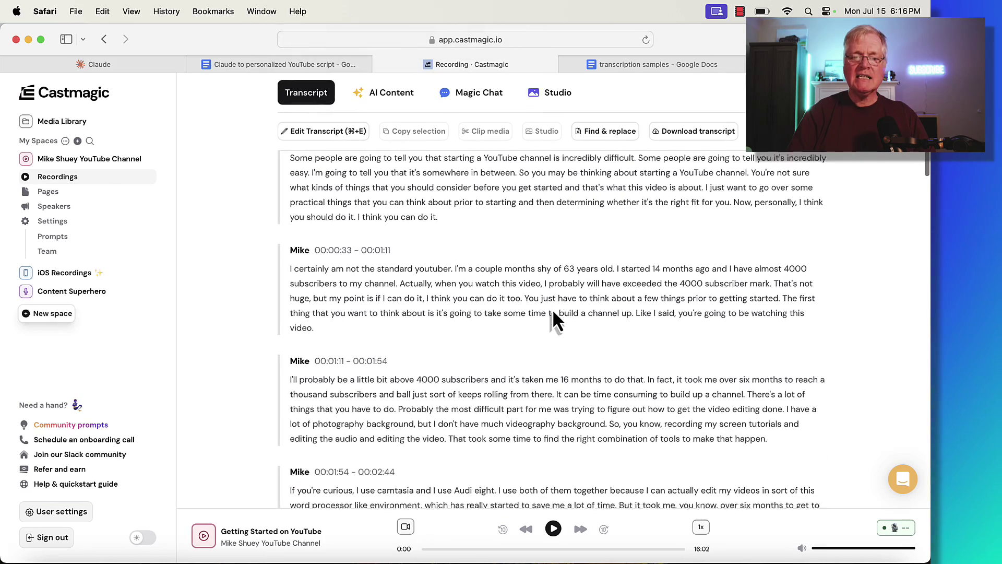
scroll(552, 309, "down", 10)
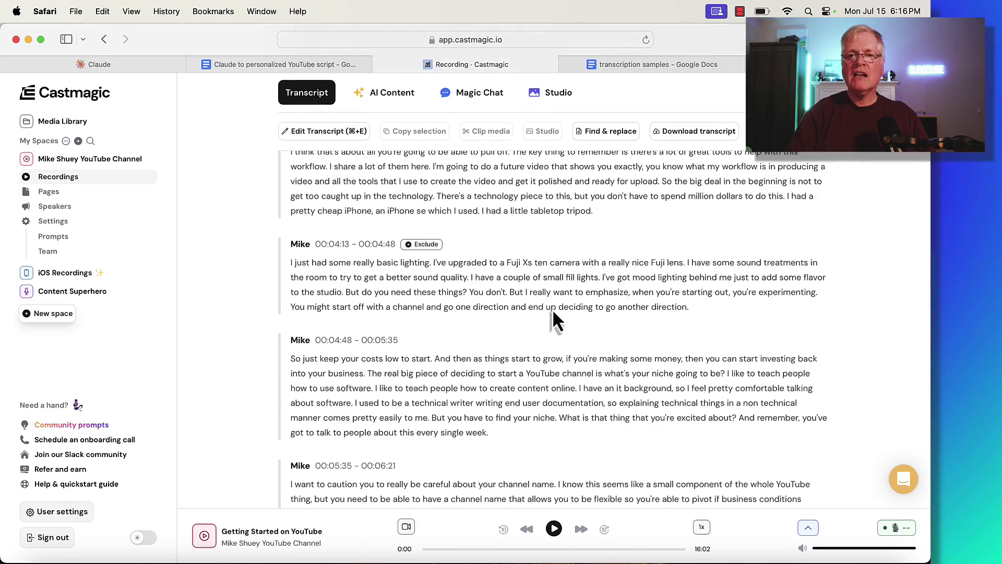
scroll(553, 309, "down", 3)
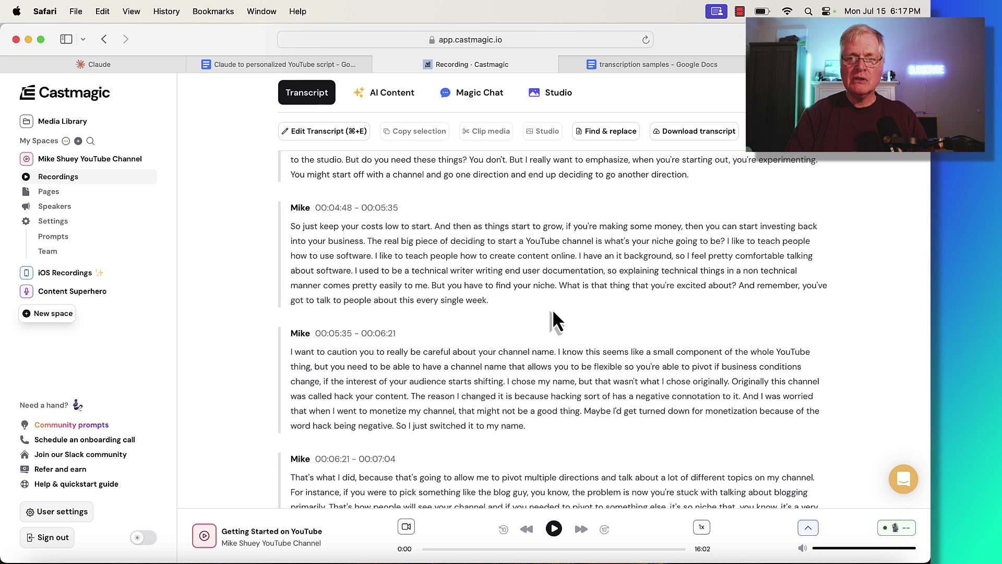
scroll(552, 308, "up", 3)
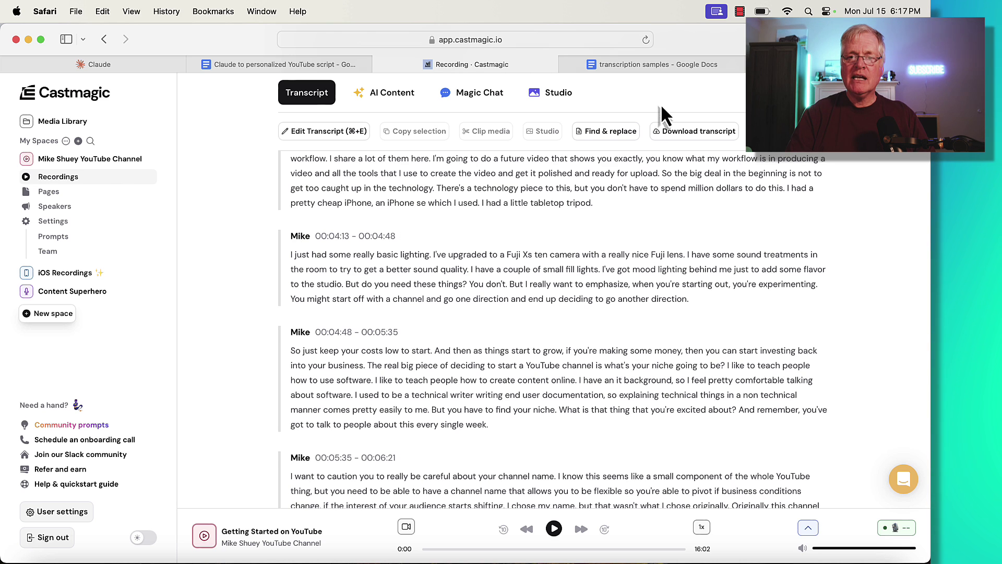
left_click(663, 66)
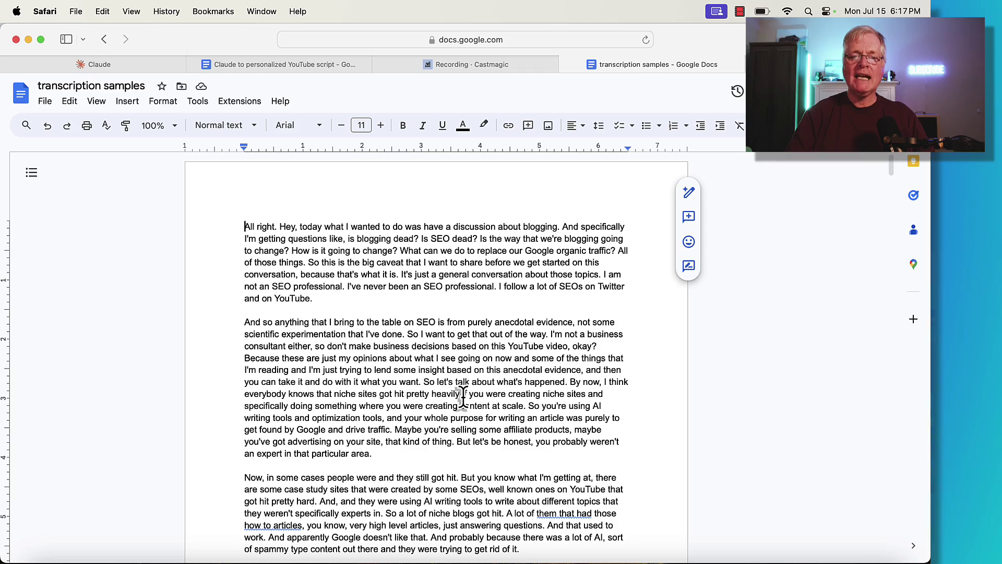
Skim the 12-page transcription samples document and come back to its first page.
scroll(572, 371, "down", 10)
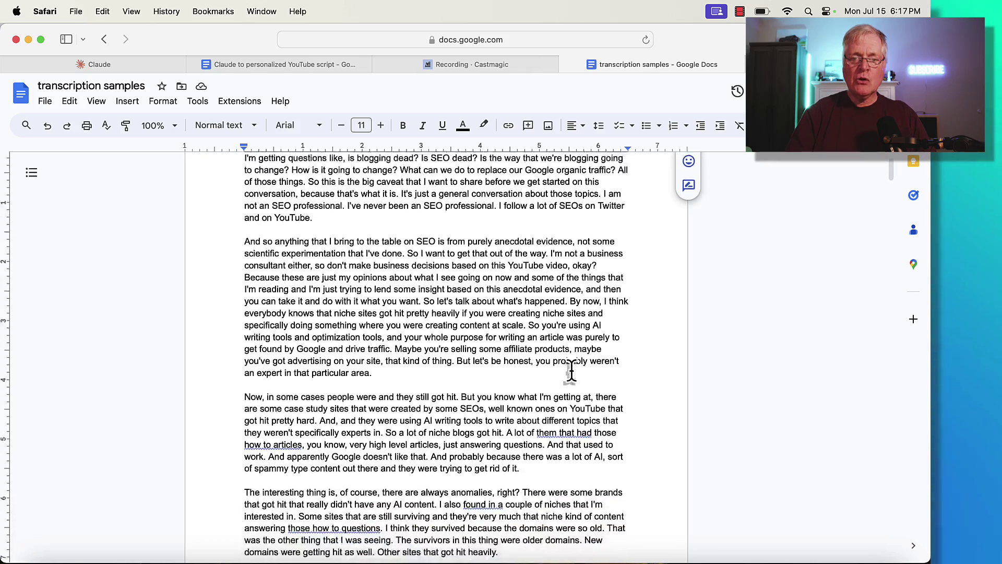
scroll(571, 370, "down", 20)
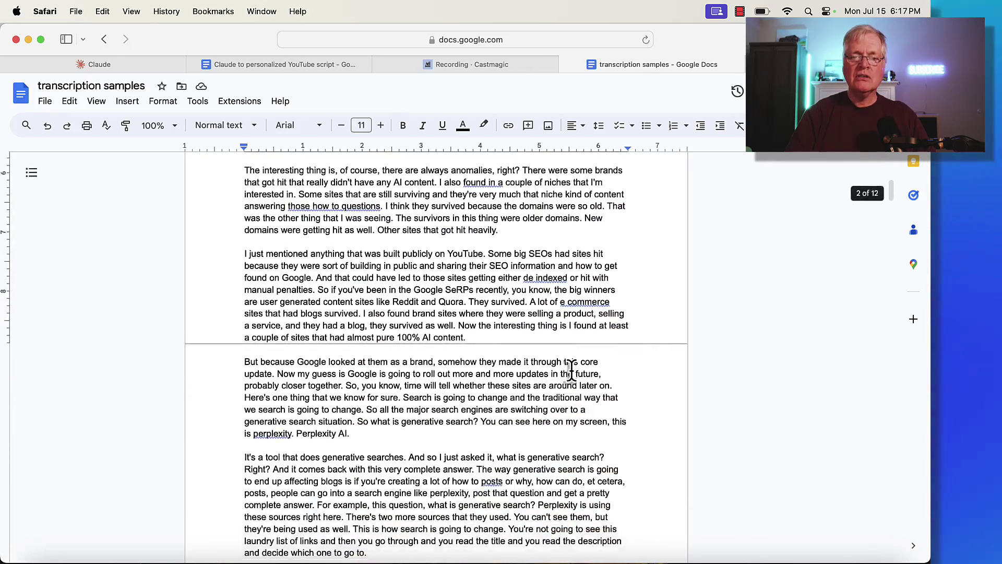
scroll(571, 371, "down", 20)
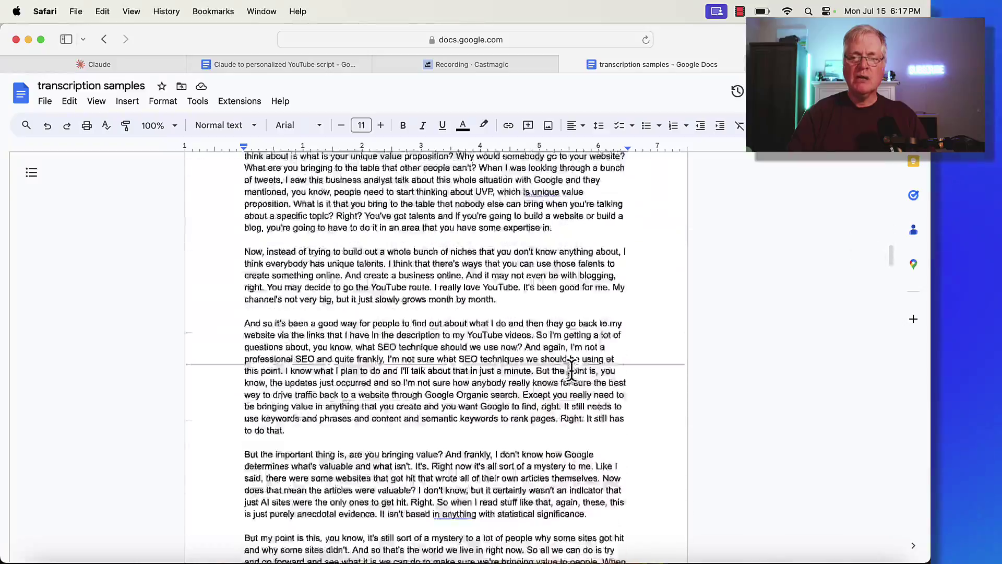
scroll(571, 370, "down", 20)
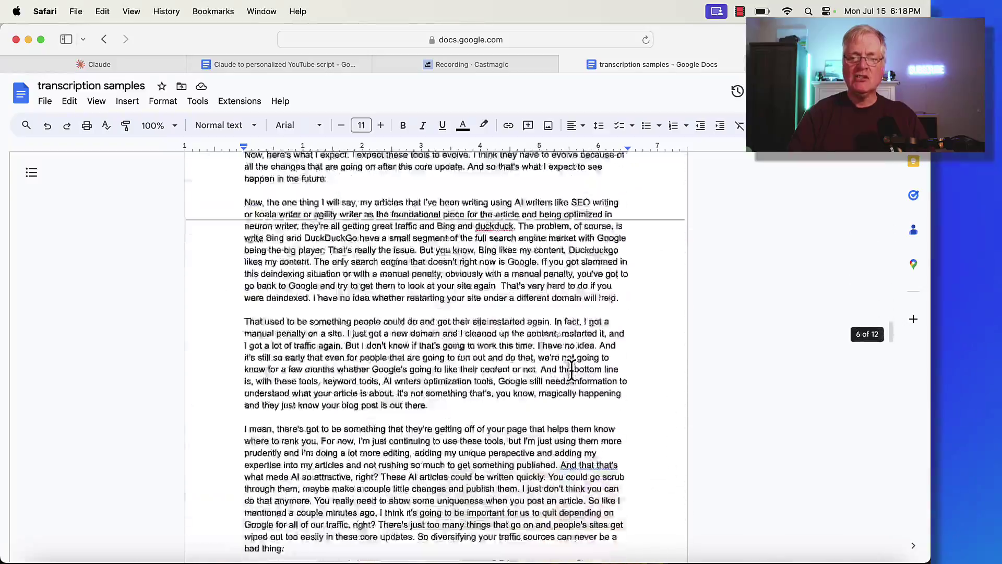
scroll(572, 371, "down", 20)
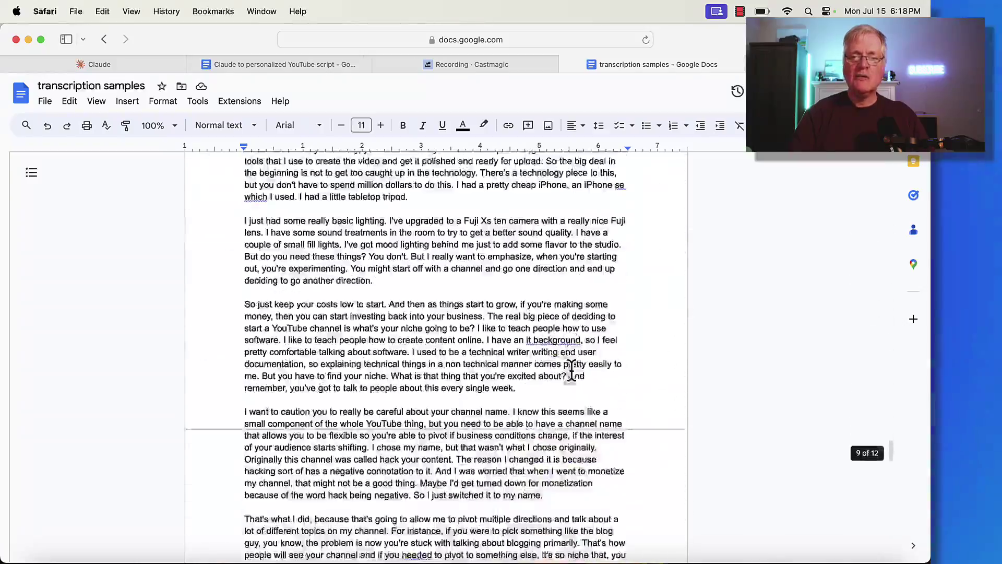
scroll(571, 371, "down", 5)
scroll(571, 371, "down", 2)
scroll(571, 371, "up", 20)
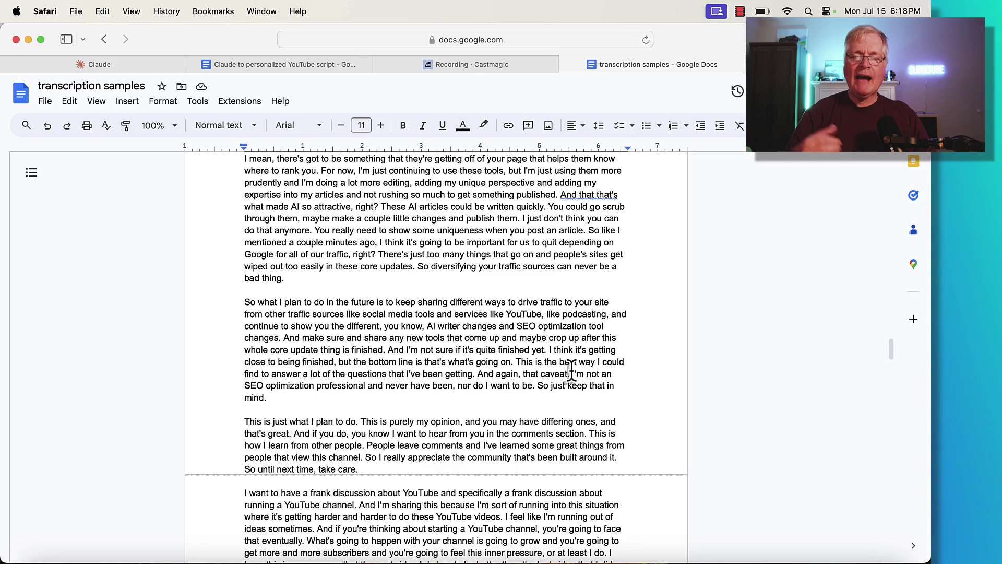
scroll(571, 371, "down", 15)
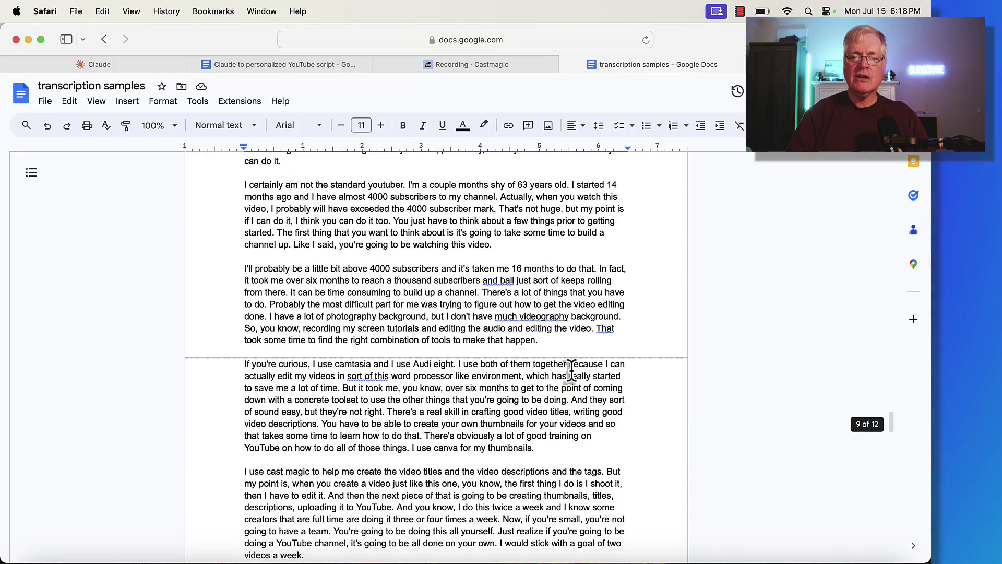
scroll(571, 370, "up", 20)
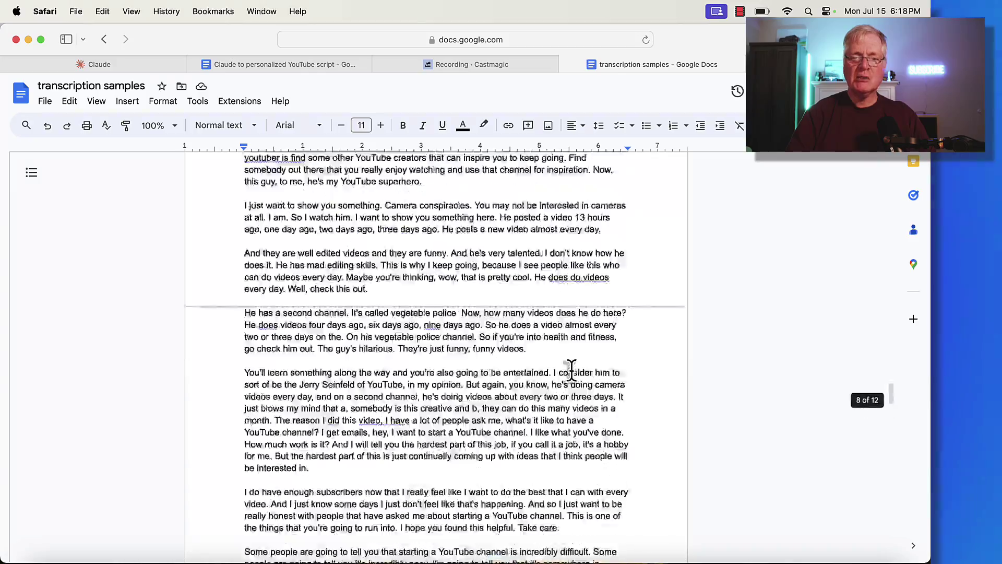
scroll(571, 371, "up", 20)
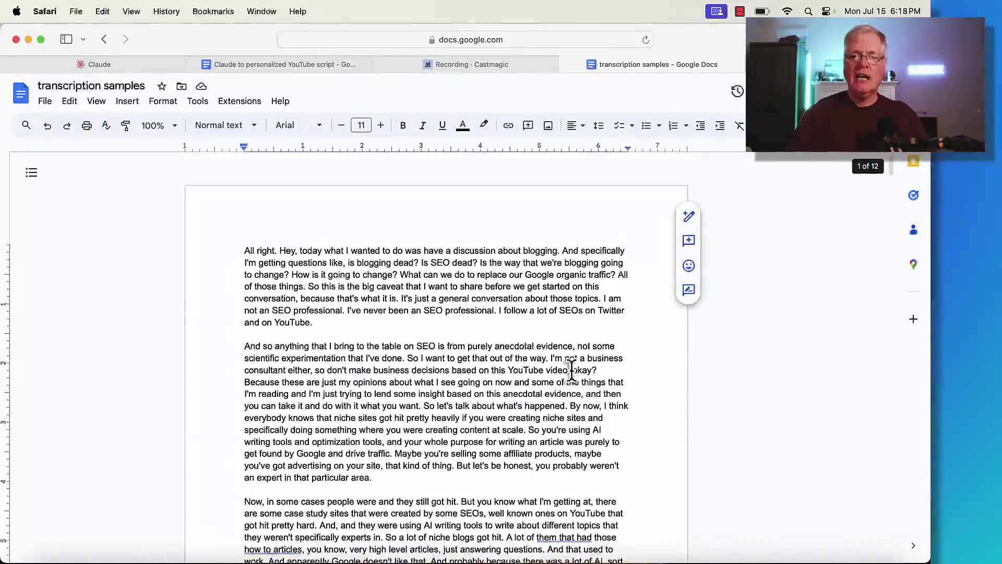
left_click(516, 67)
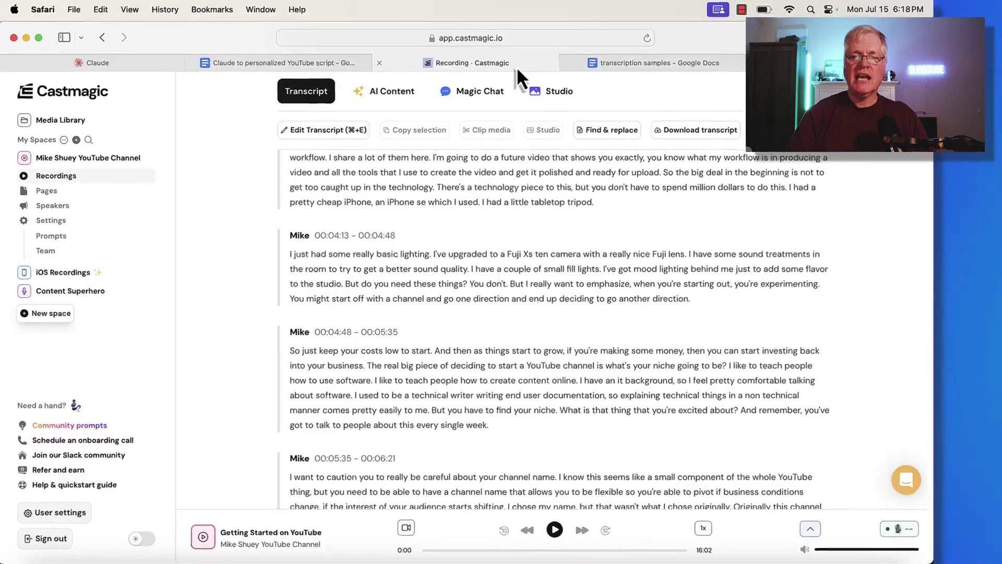
scroll(741, 407, "down", 4)
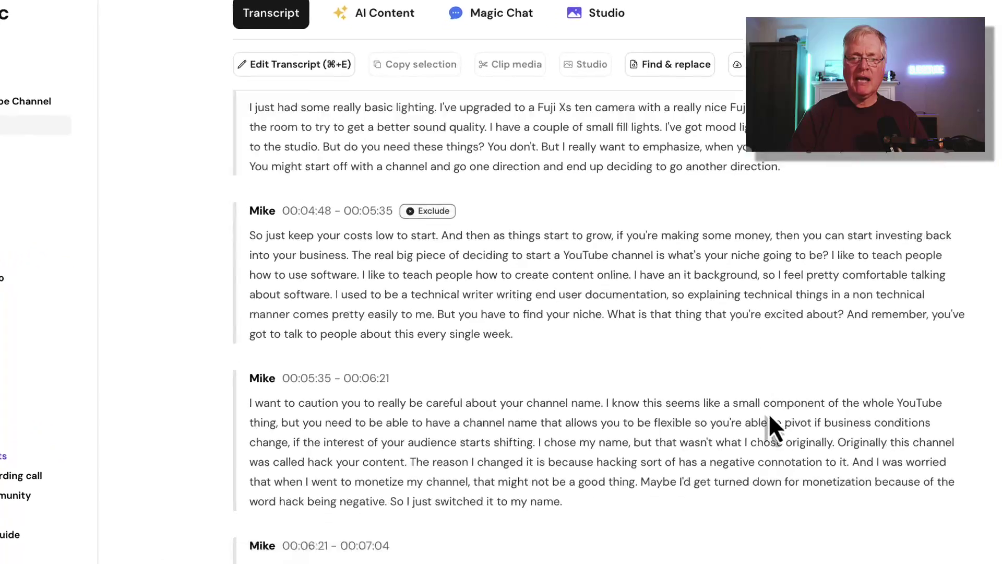
scroll(807, 438, "down", 6)
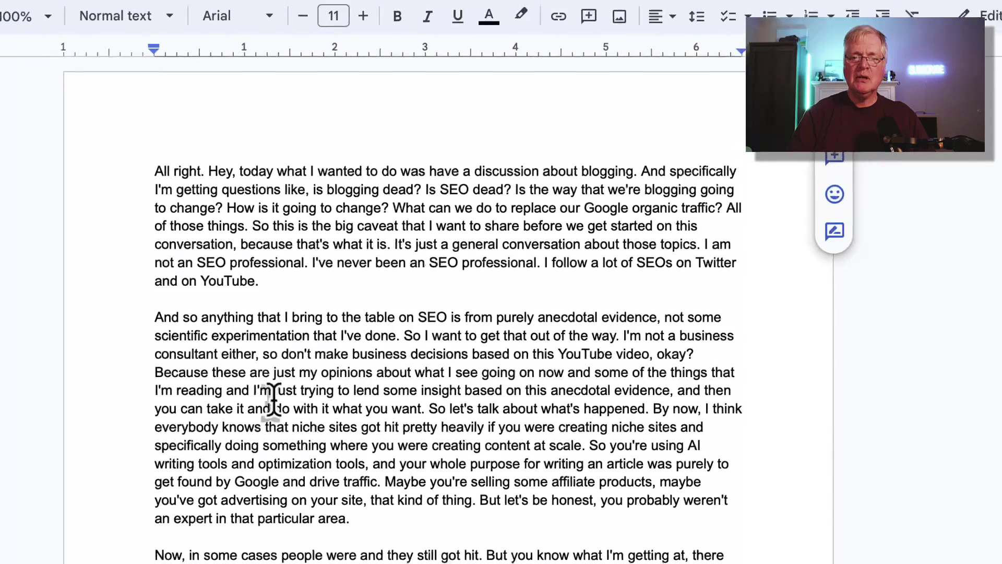
scroll(388, 481, "down", 15)
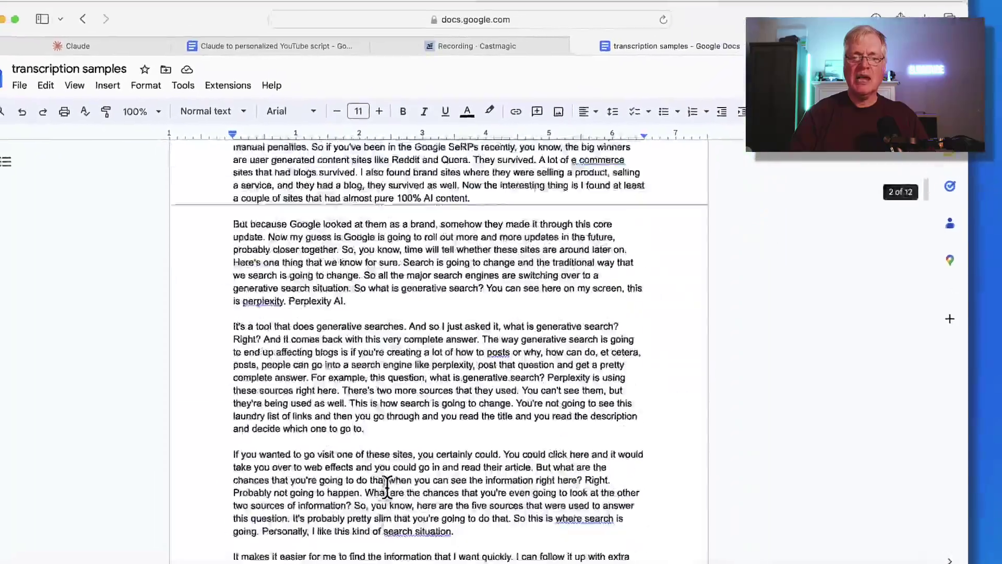
scroll(388, 479, "down", 20)
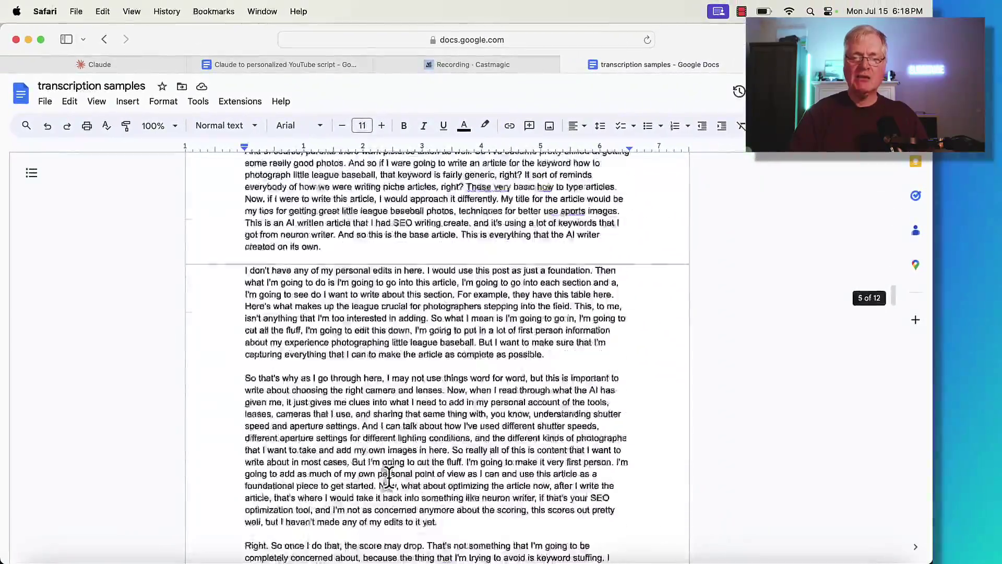
scroll(388, 479, "down", 15)
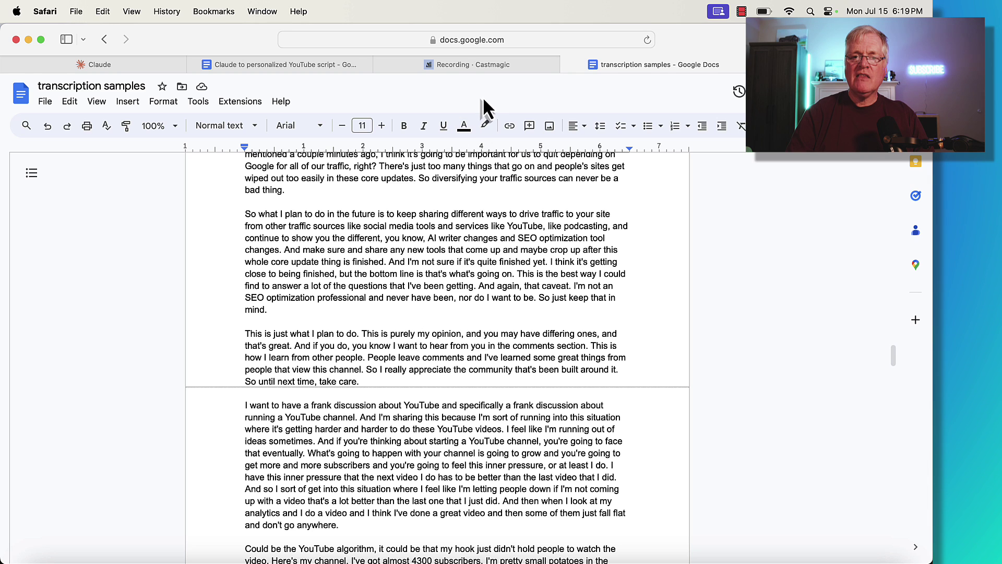
Read the-death-of-niche-blogs transcript about Google updates and generative search in Exemplary AI.
left_click(487, 68)
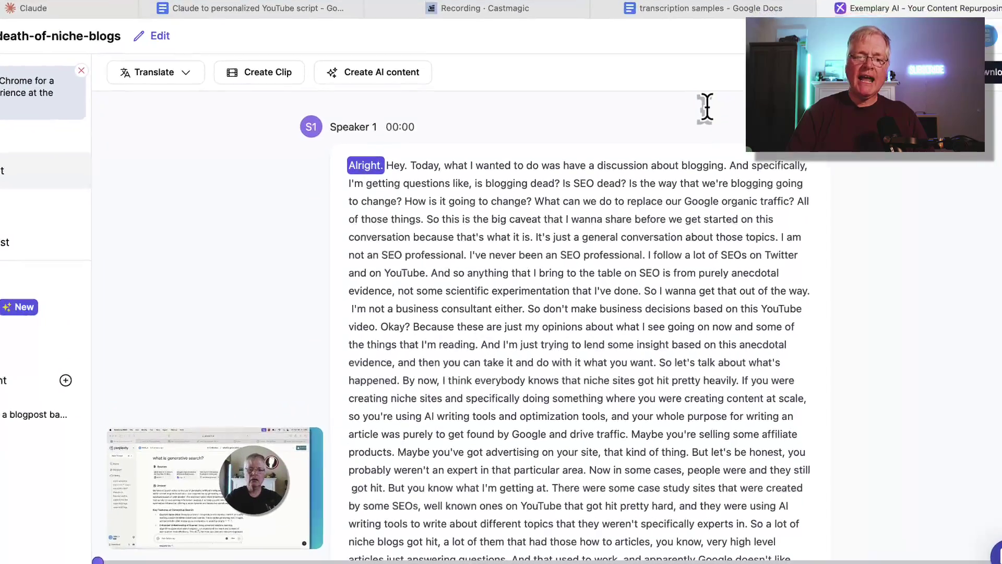
scroll(699, 291, "down", 8)
scroll(727, 290, "down", 10)
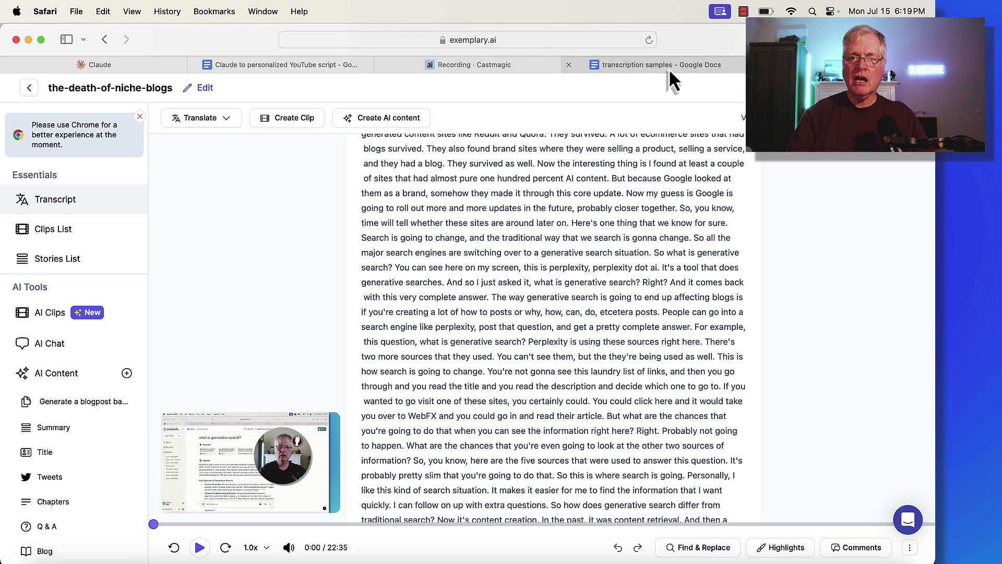
mouse_move(666, 61)
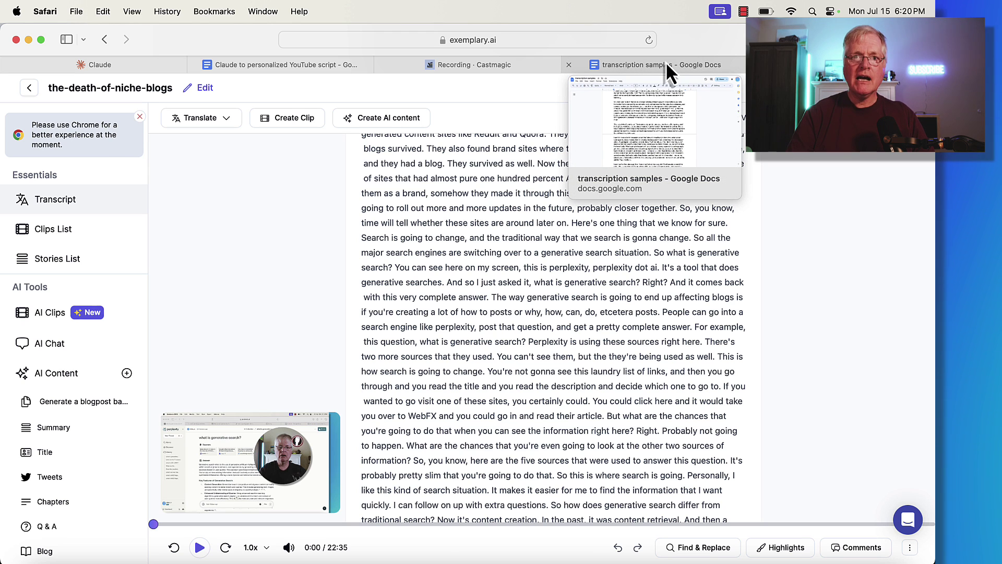
Look over the transcription samples document, then return to Claude's empty new-chat page.
left_click(666, 62)
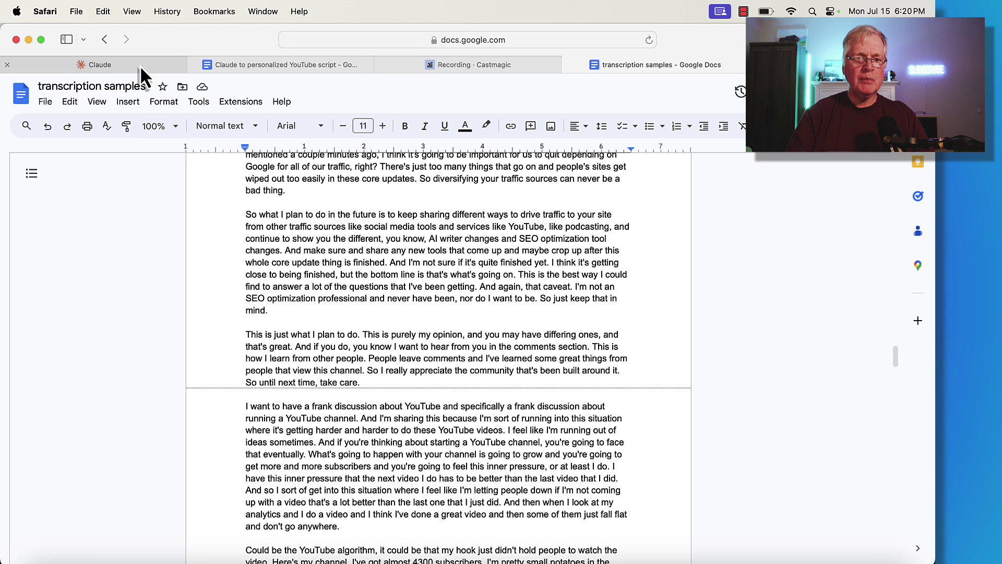
mouse_move(139, 67)
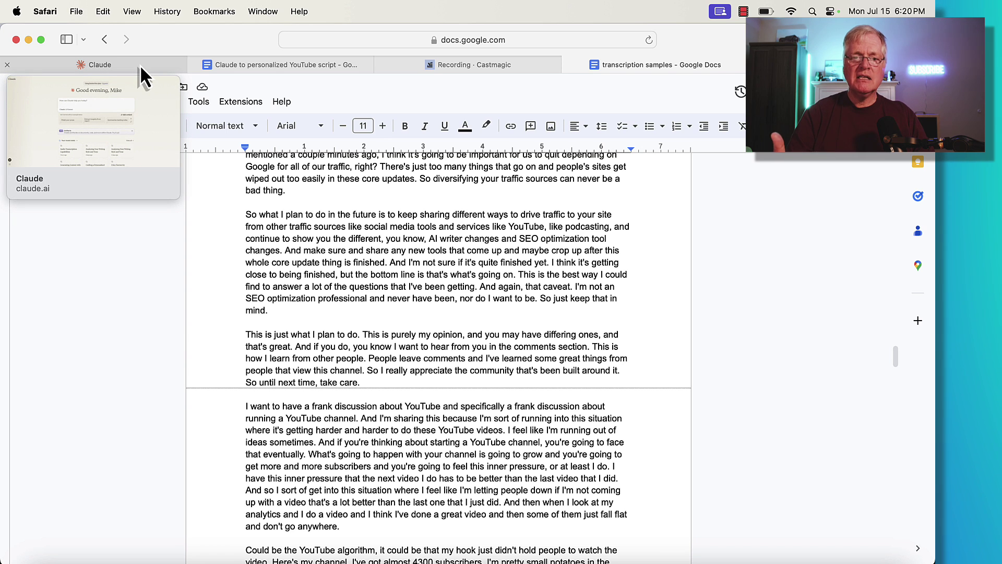
left_click(140, 66)
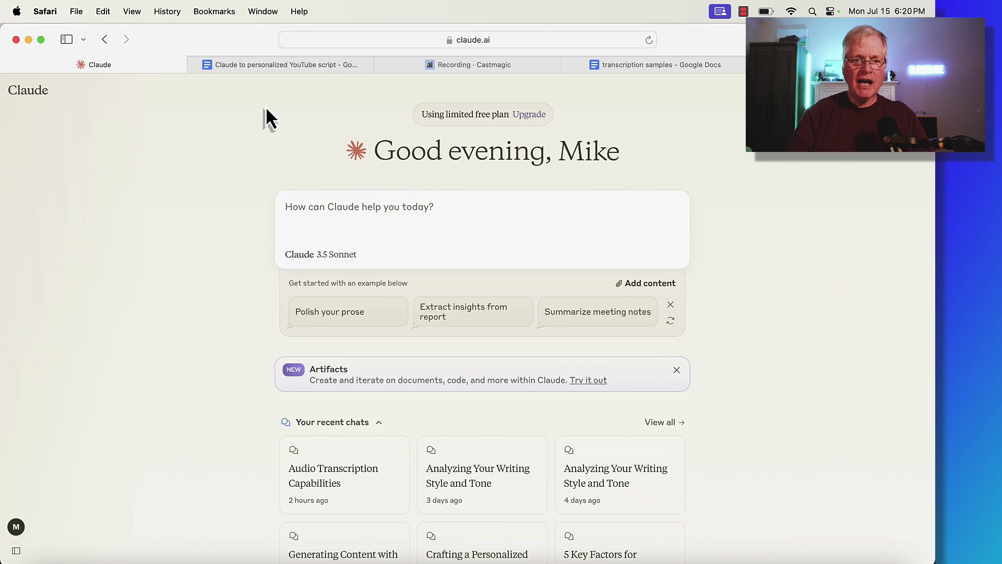
Select the 'Set up Claude.ai Personalization' prompt text in the prompts document.
left_click(307, 65)
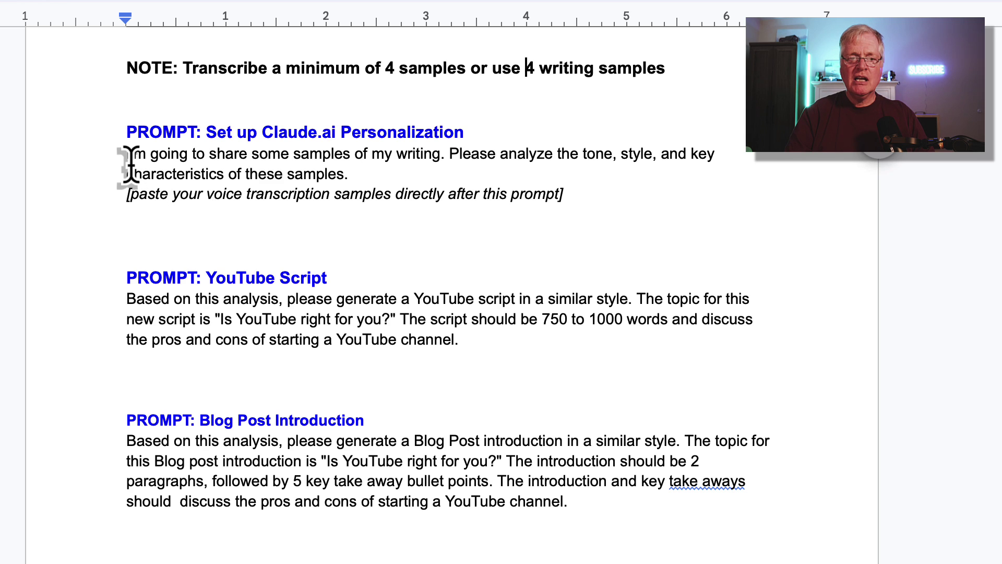
left_click_drag(124, 153, 423, 168)
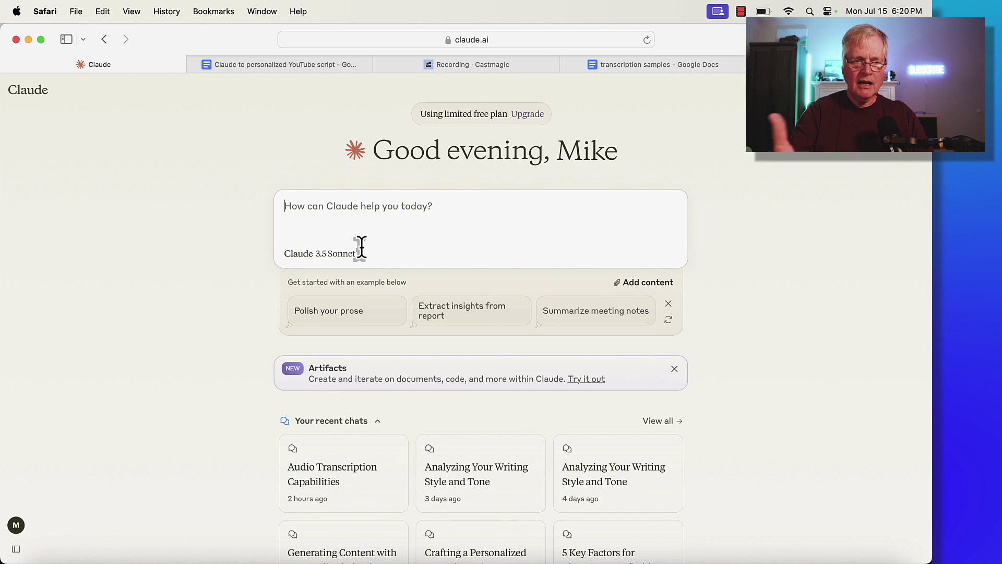
Compose a Claude message with the tone-and-style analysis prompt followed by the pasted transcription samples.
type("I'm going to share some samples of my writing. Please analyze the tone, style, and key characteristics of these samples.")
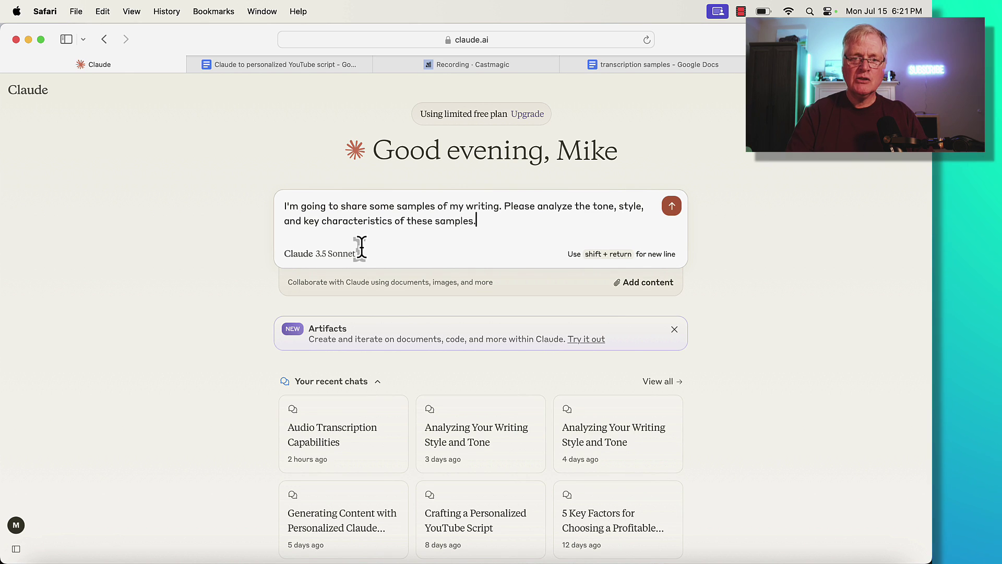
key("shift+Return")
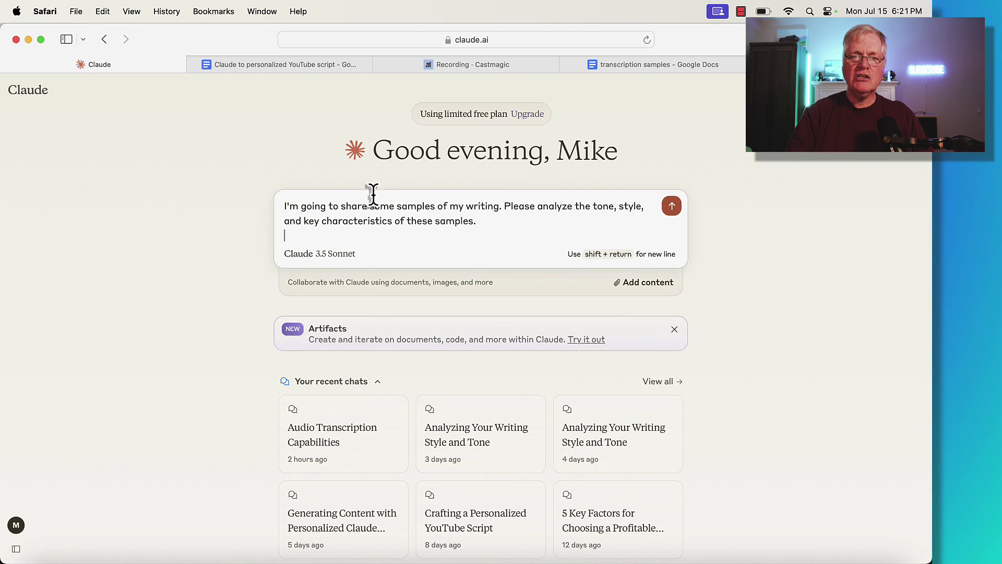
left_click(634, 66)
scroll(323, 353, "up", 20)
scroll(319, 357, "up", 10)
left_click_drag(243, 226, 324, 562)
left_click(145, 61)
key("shift+Return")
key("super+v")
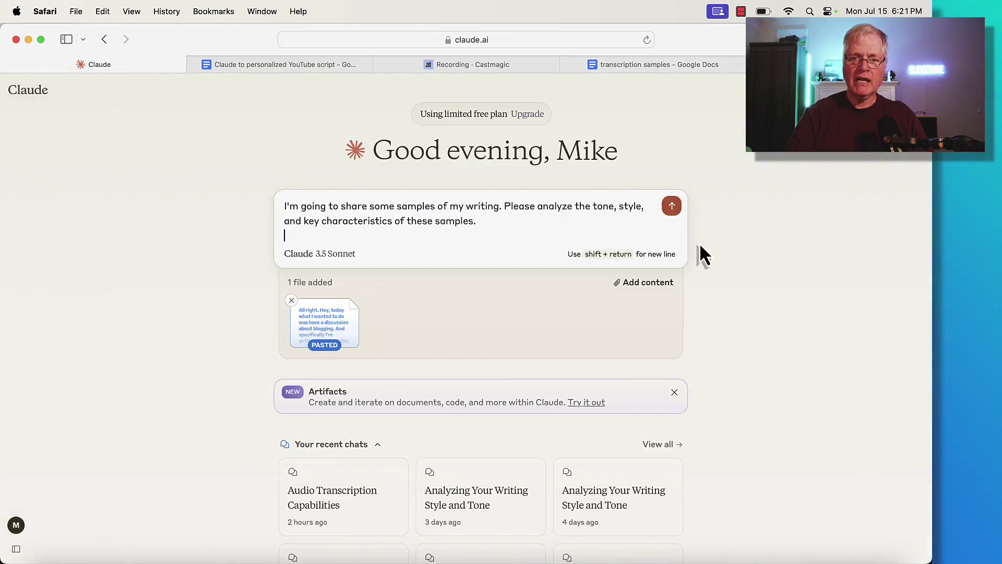
Send the analysis request and read Claude's breakdown of the samples' tone, style and characteristics.
left_click(679, 211)
scroll(699, 190, "up", 5)
scroll(699, 192, "down", 2)
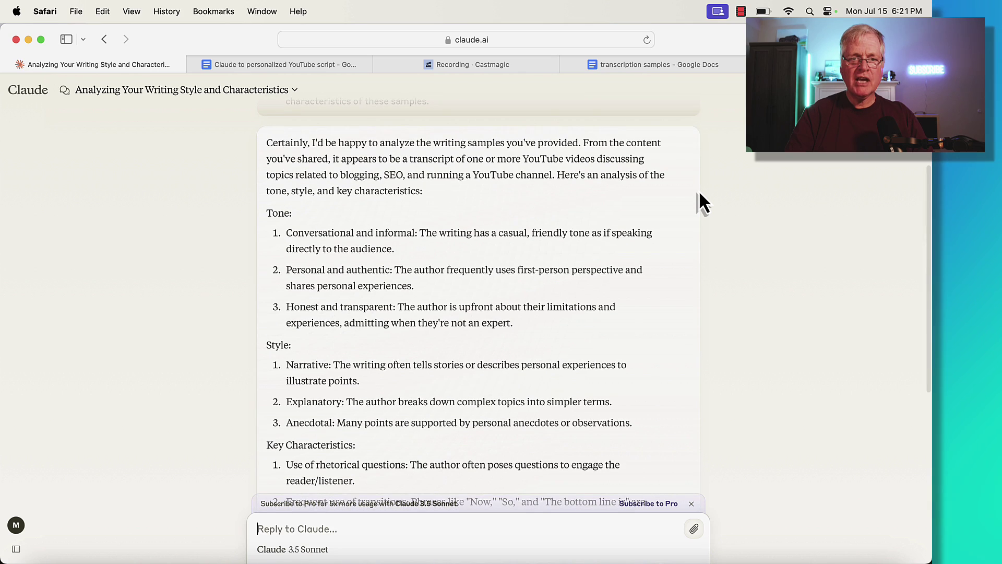
scroll(410, 157, "down", 4)
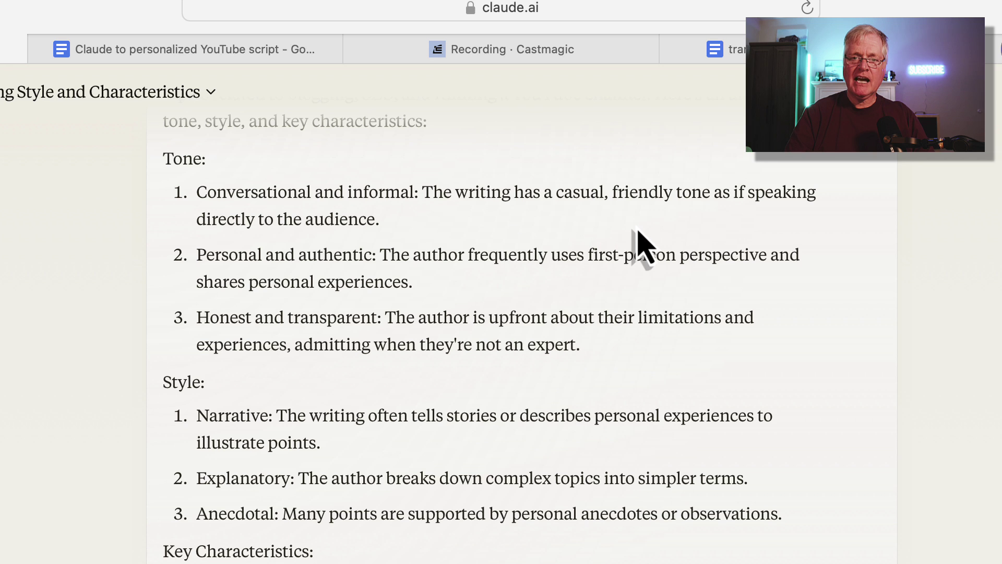
scroll(540, 302, "down", 5)
scroll(534, 282, "down", 1)
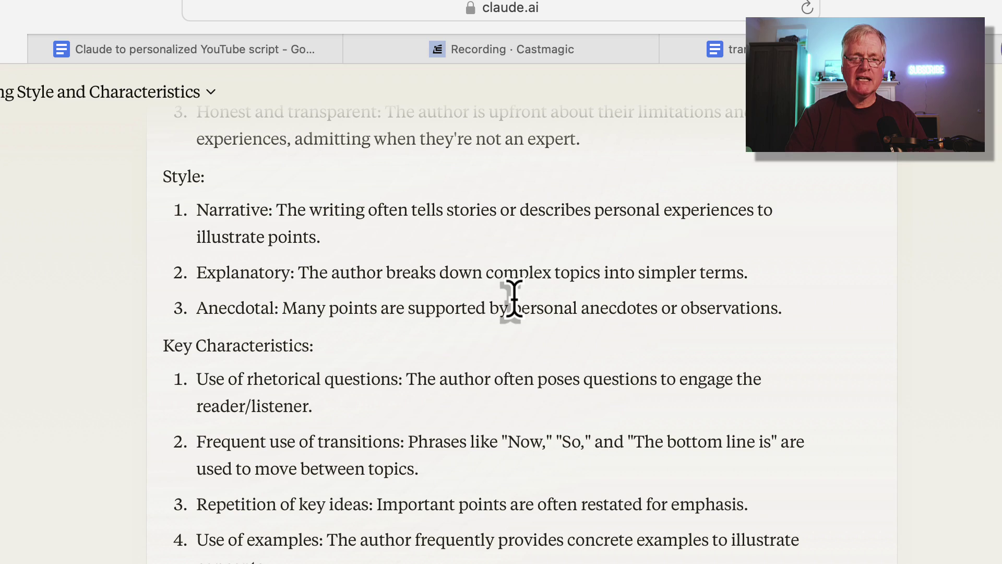
scroll(491, 360, "down", 4)
scroll(489, 357, "down", 3)
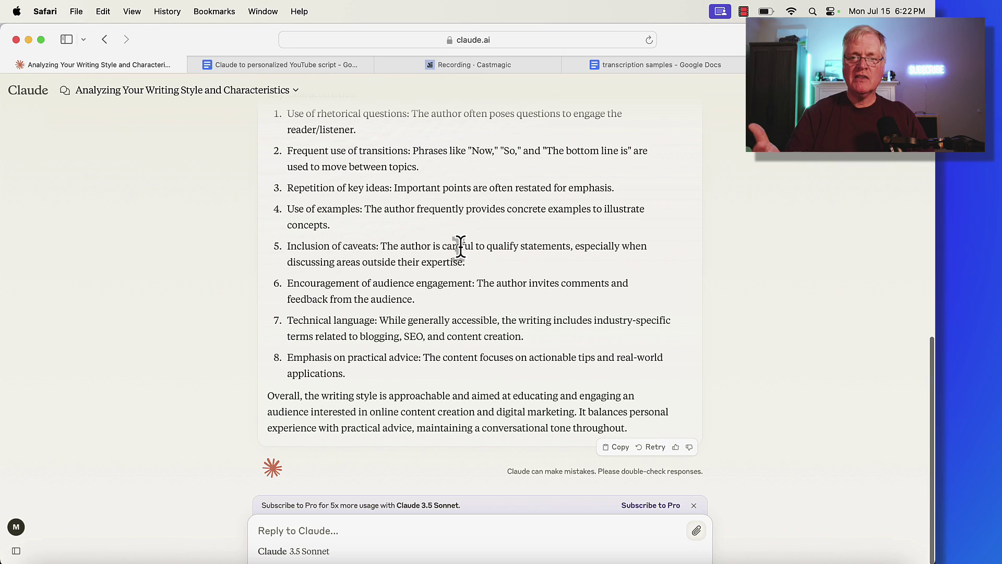
scroll(462, 248, "up", 10)
scroll(462, 248, "down", 9)
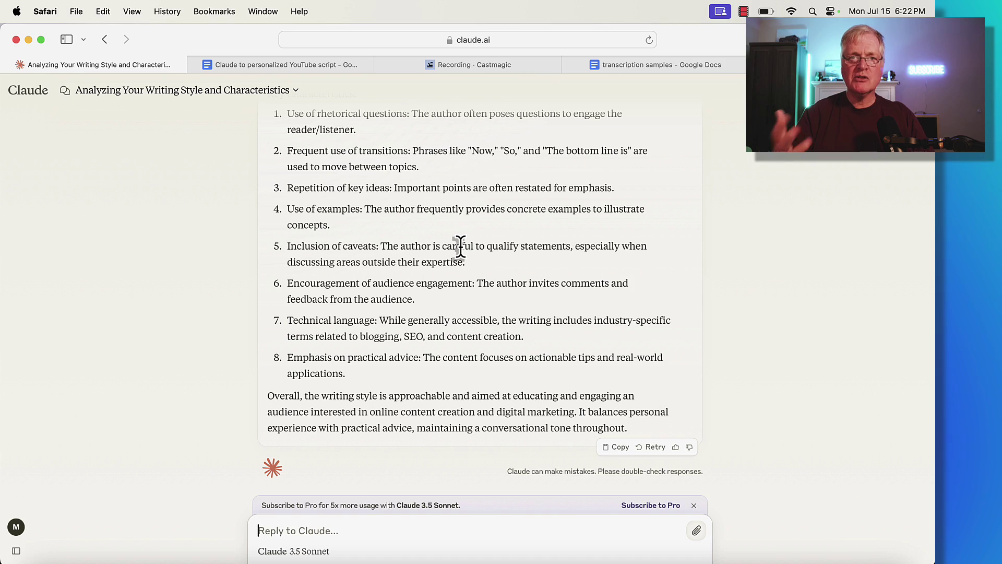
left_click(230, 65)
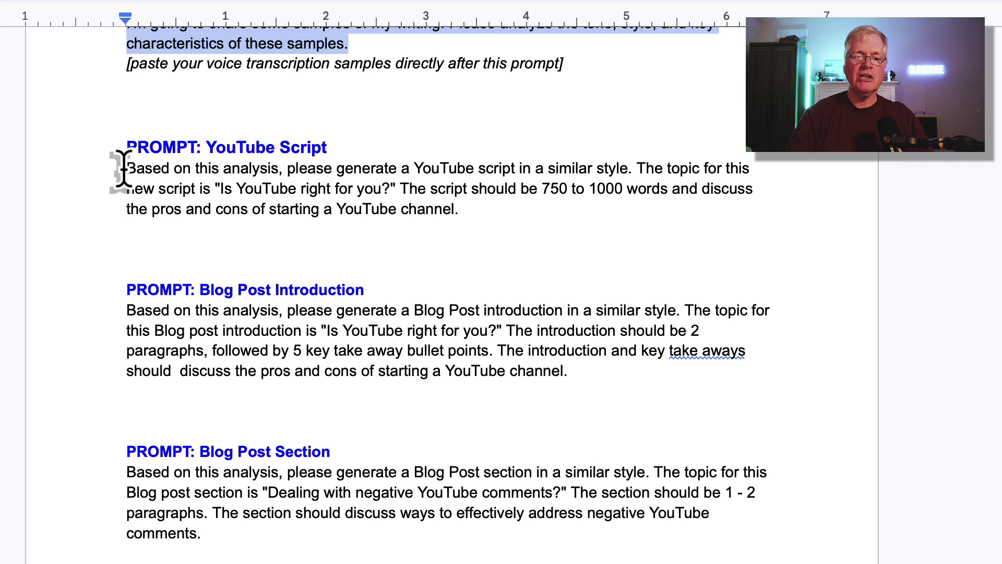
Copy the paragraph under 'PROMPT: YouTube Script' in the prompts document.
left_click_drag(121, 170, 459, 212)
key("super+c")
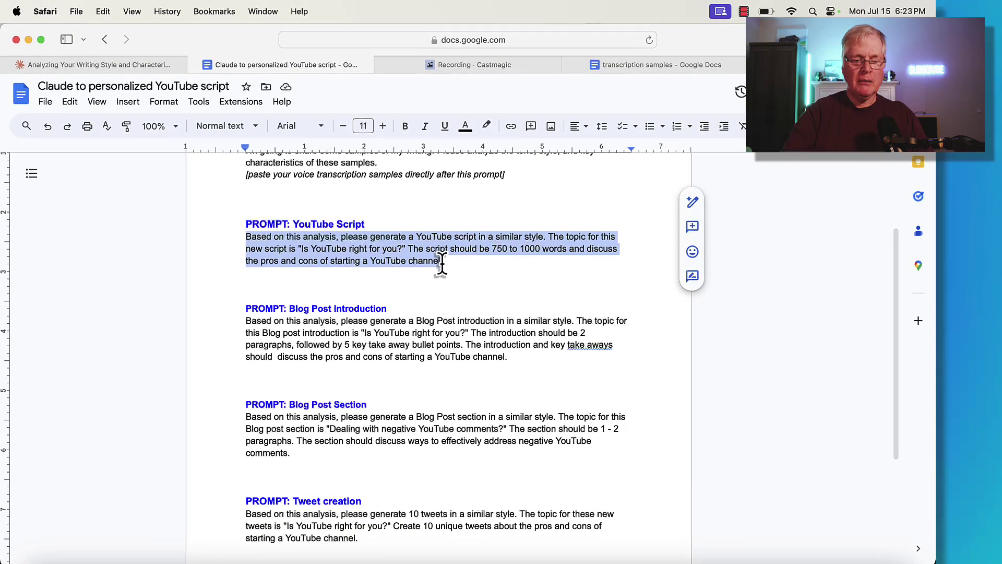
Send the YouTube Script prompt and read Claude's 'Is YouTube right for you?' script.
left_click(134, 63)
key("super+v")
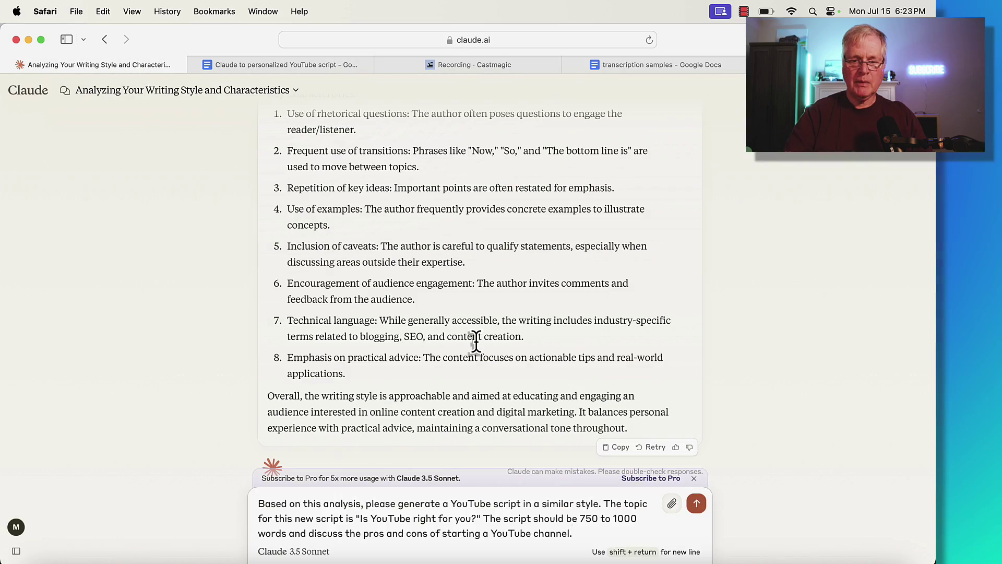
left_click(697, 504)
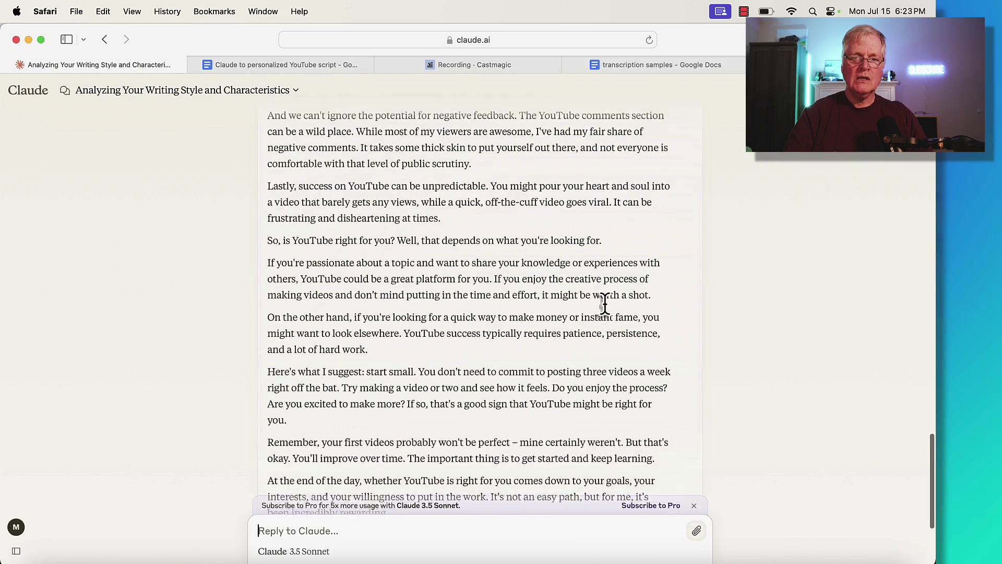
scroll(604, 303, "up", 3)
scroll(604, 302, "up", 15)
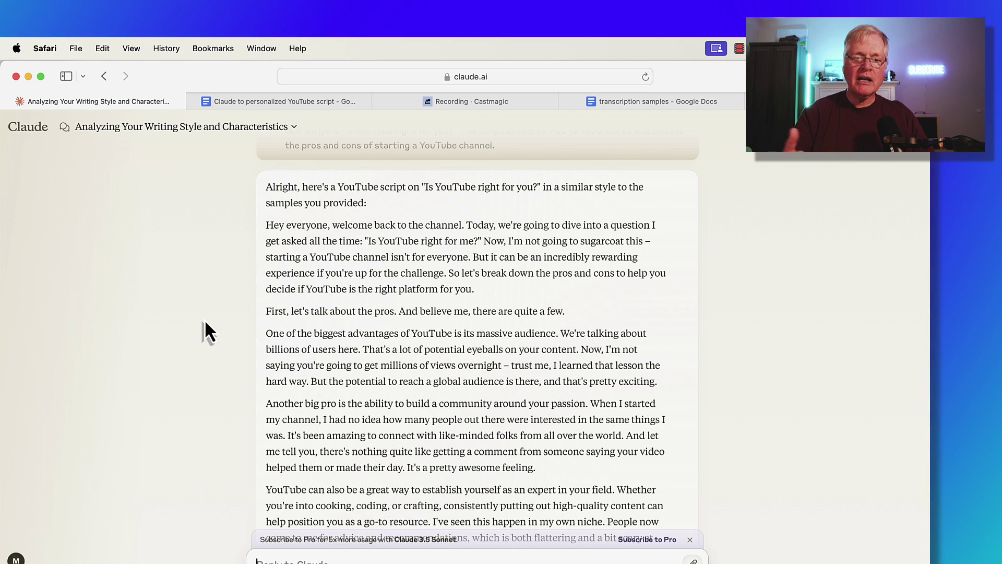
scroll(600, 360, "down", 5)
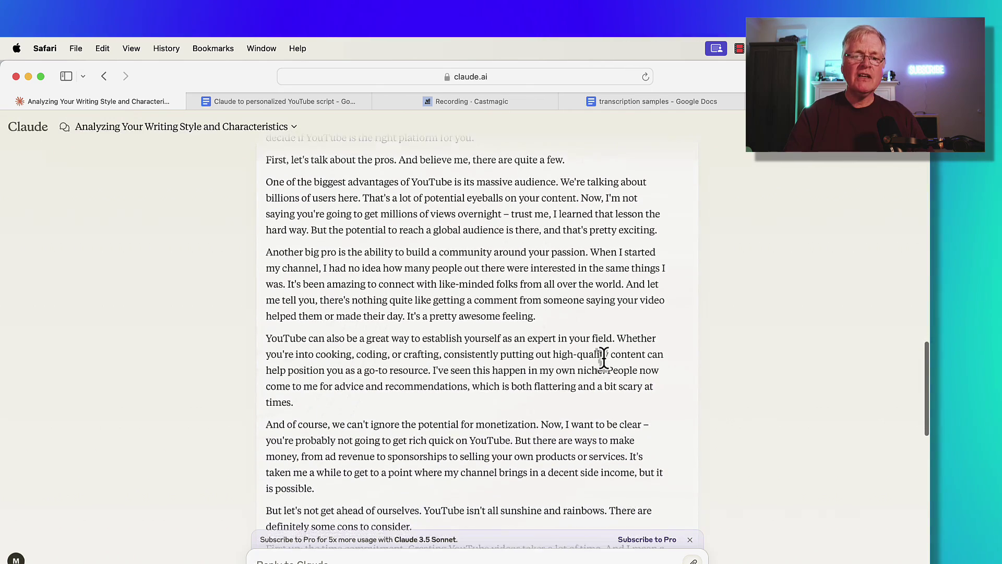
scroll(603, 359, "down", 10)
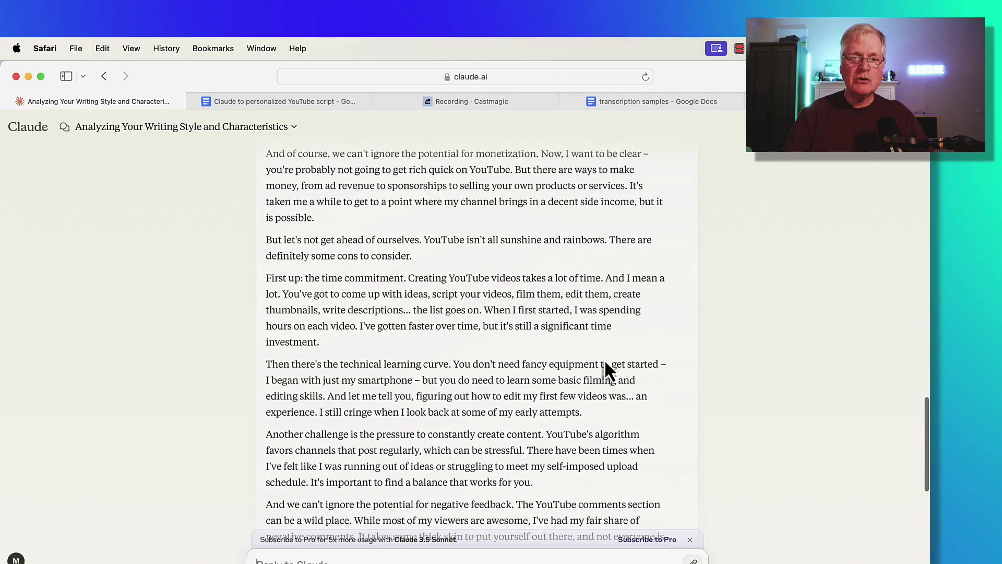
scroll(604, 359, "down", 4)
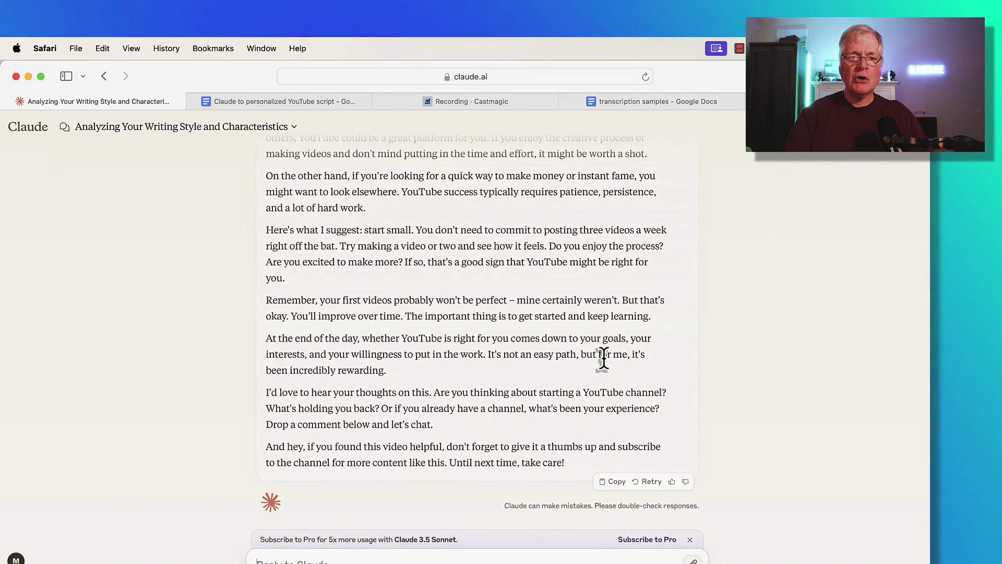
Copy the paragraph under 'PROMPT: Blog Post Introduction' in the prompts document.
left_click(276, 105)
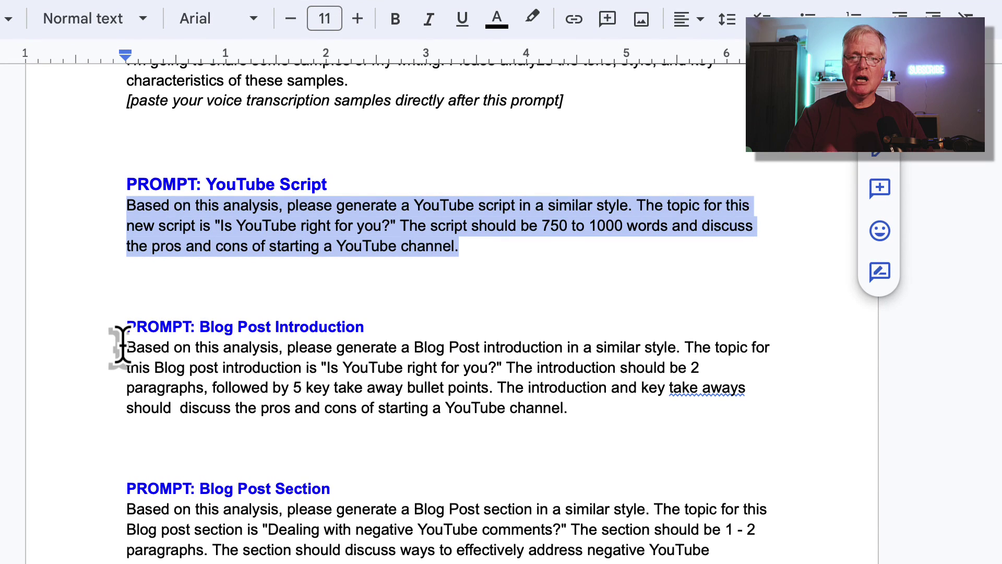
left_click_drag(124, 346, 620, 429)
key("super+c")
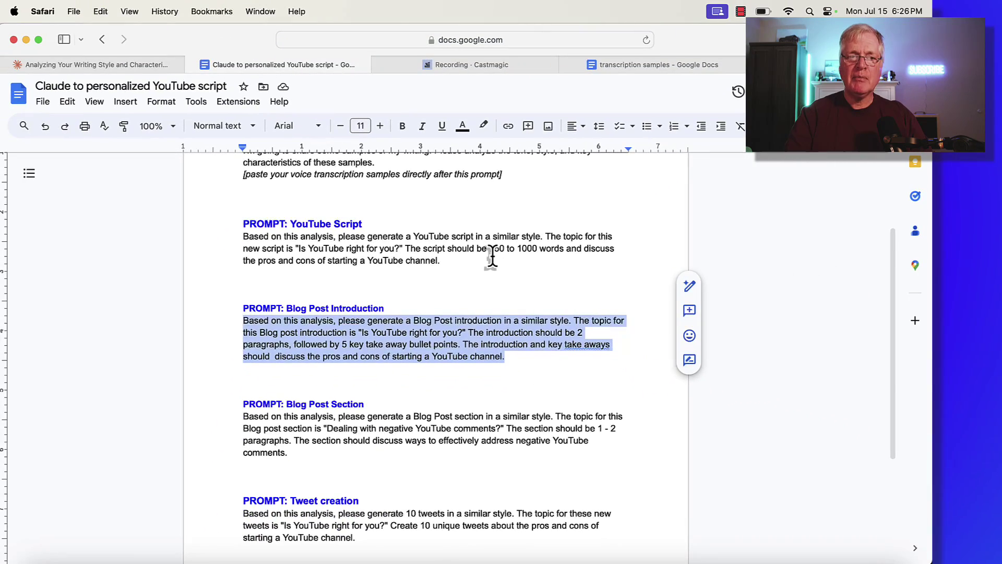
key("ctrl+shift+Tab")
Send the Blog Post Introduction prompt and review the two-paragraph intro with five key takeaways.
key("super+v")
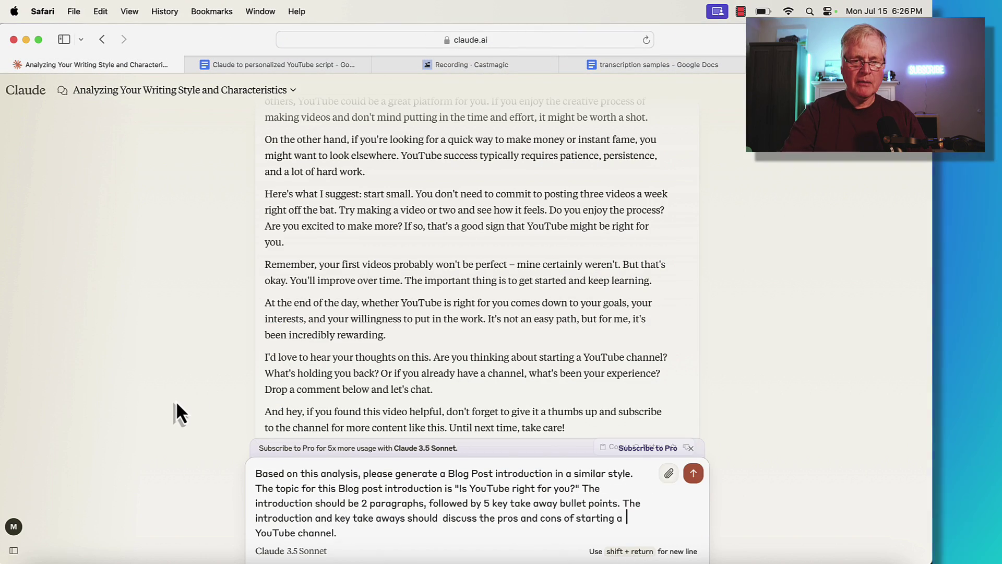
left_click(694, 473)
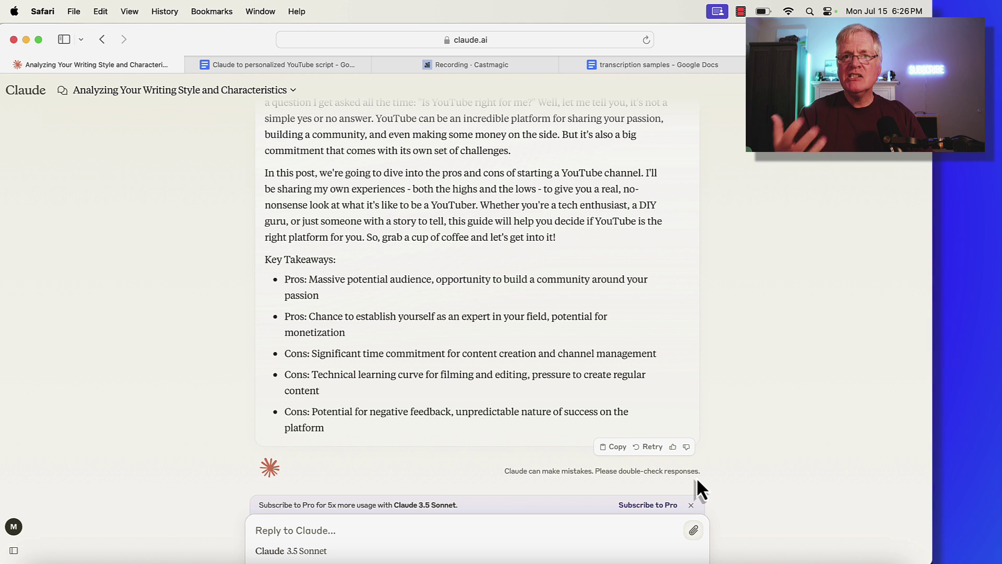
scroll(696, 478, "up", 10)
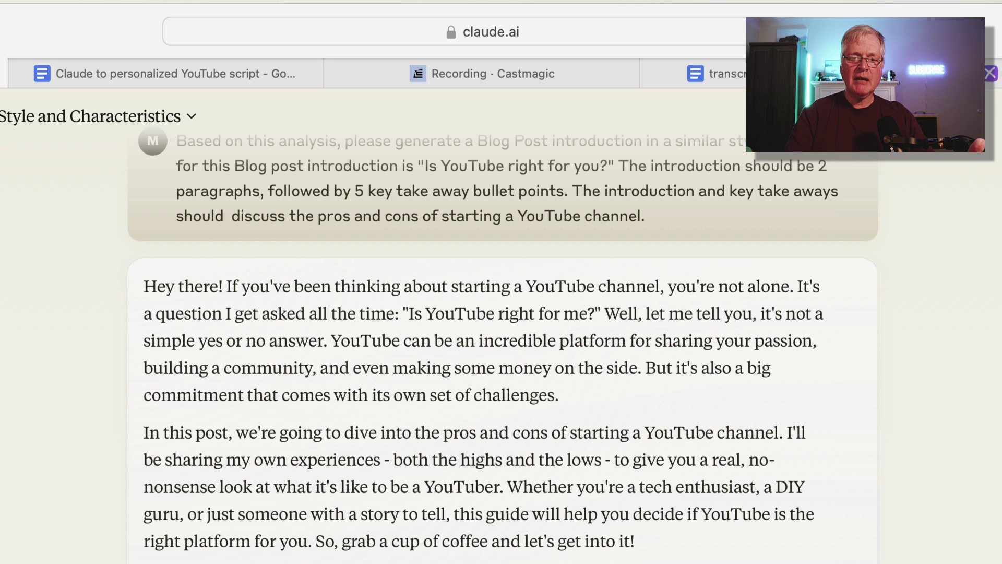
scroll(501, 340, "down", 4)
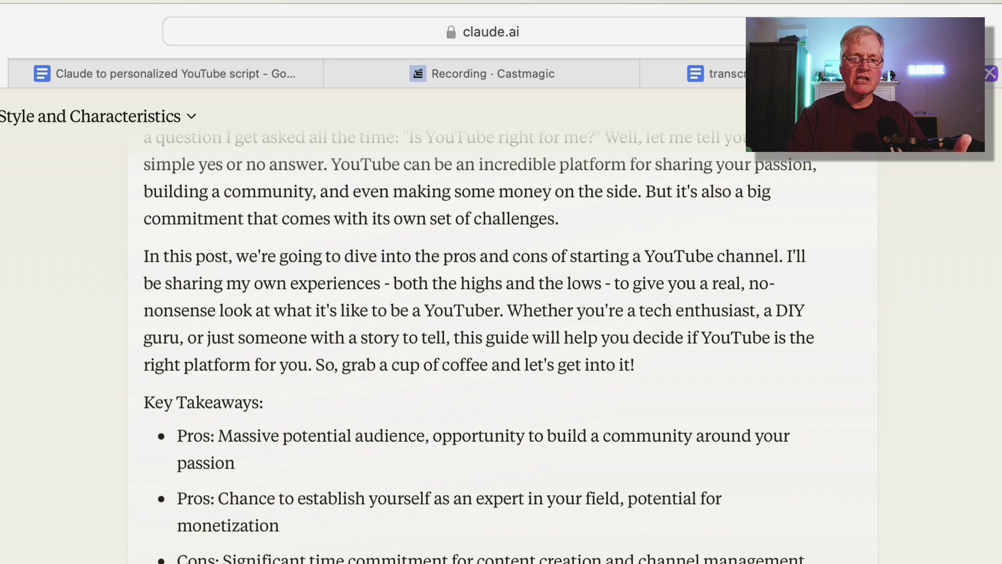
scroll(501, 345, "up", 2)
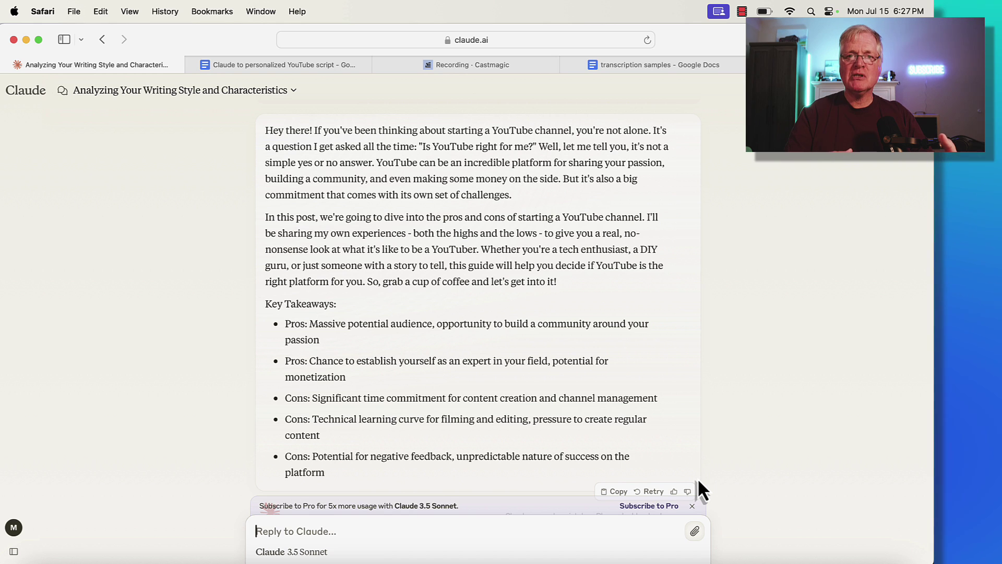
scroll(567, 223, "down", 2)
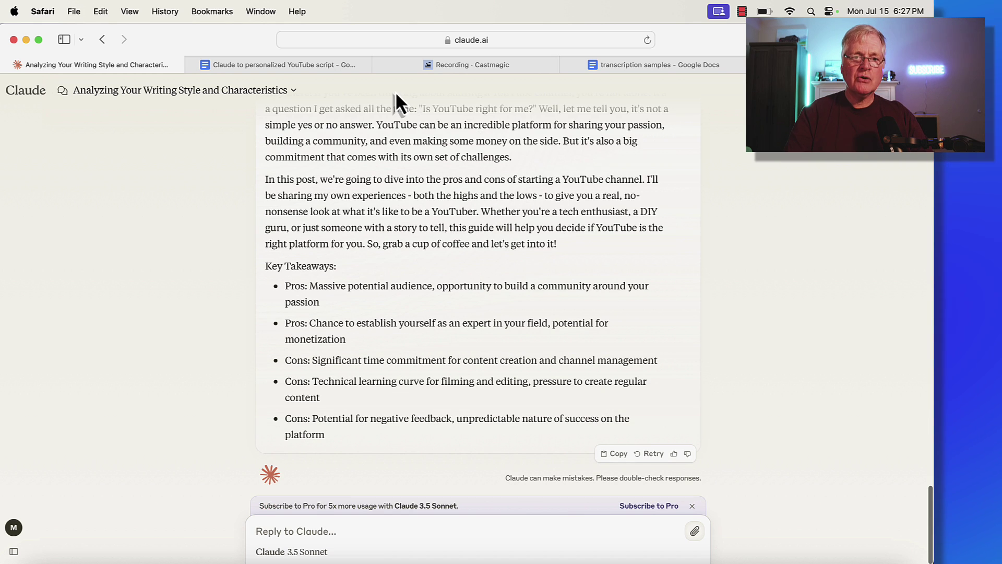
left_click(337, 66)
Select the Blog Post Section prompt asking for 1–2 paragraphs on negative YouTube comments.
scroll(387, 296, "down", 3)
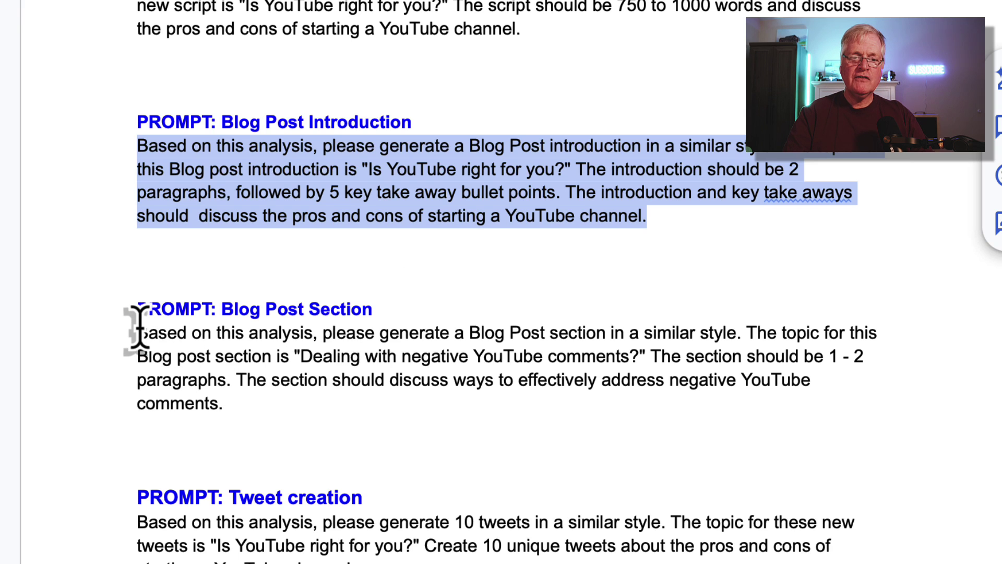
left_click_drag(134, 336, 222, 404)
key("super+c")
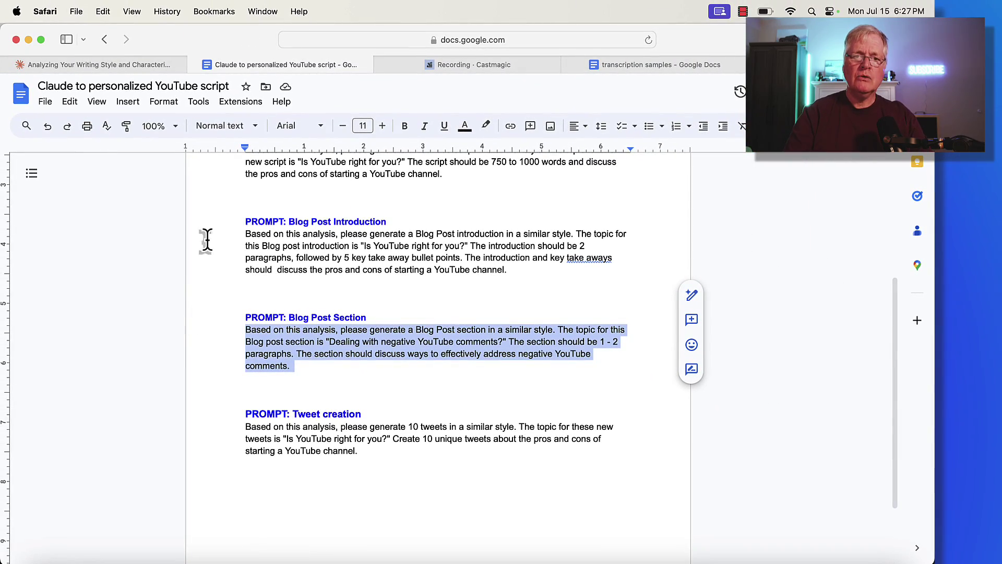
Send the Blog Post Section prompt to get two paragraphs on handling negative YouTube comments.
left_click(137, 66)
key("super+v")
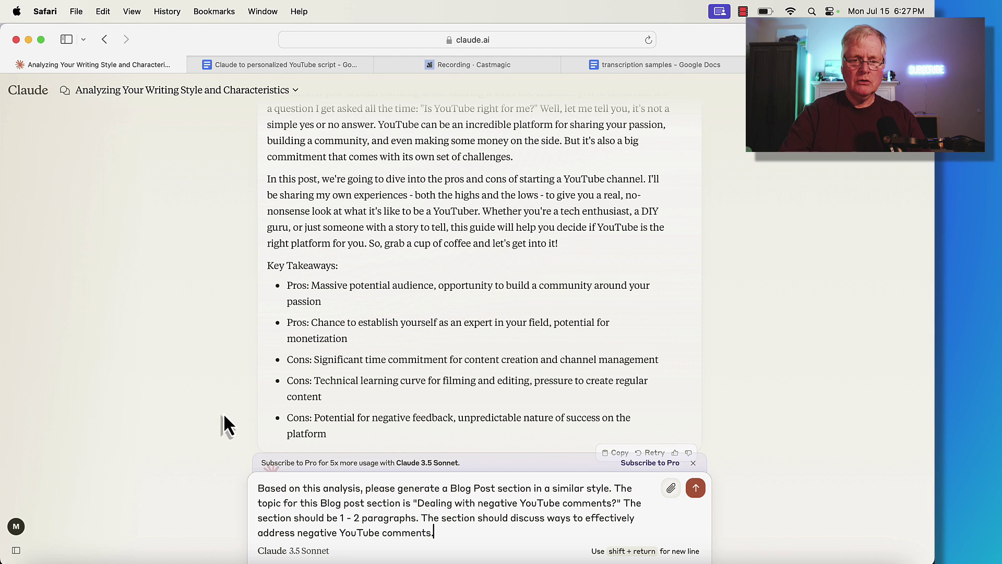
key("Return")
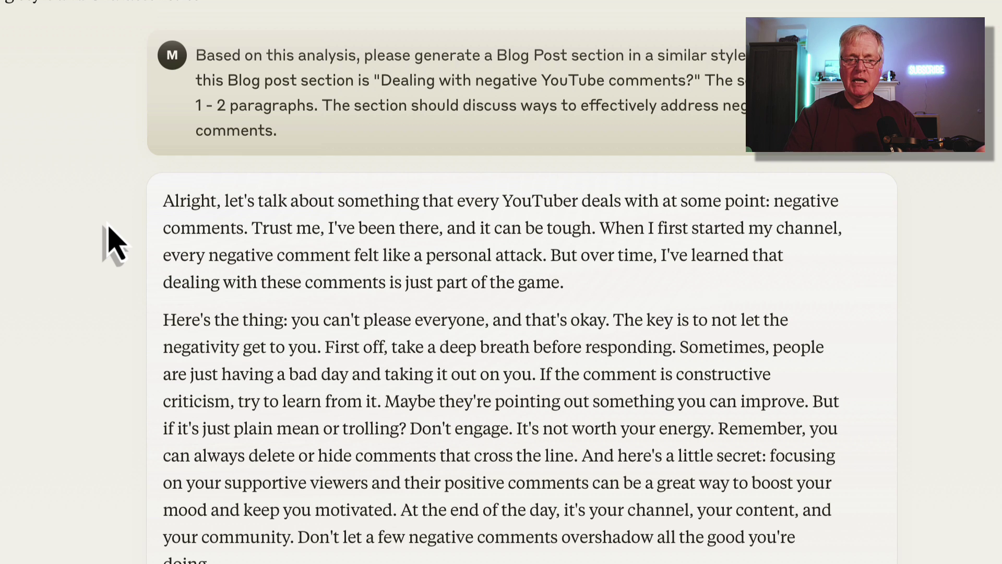
left_click(265, 65)
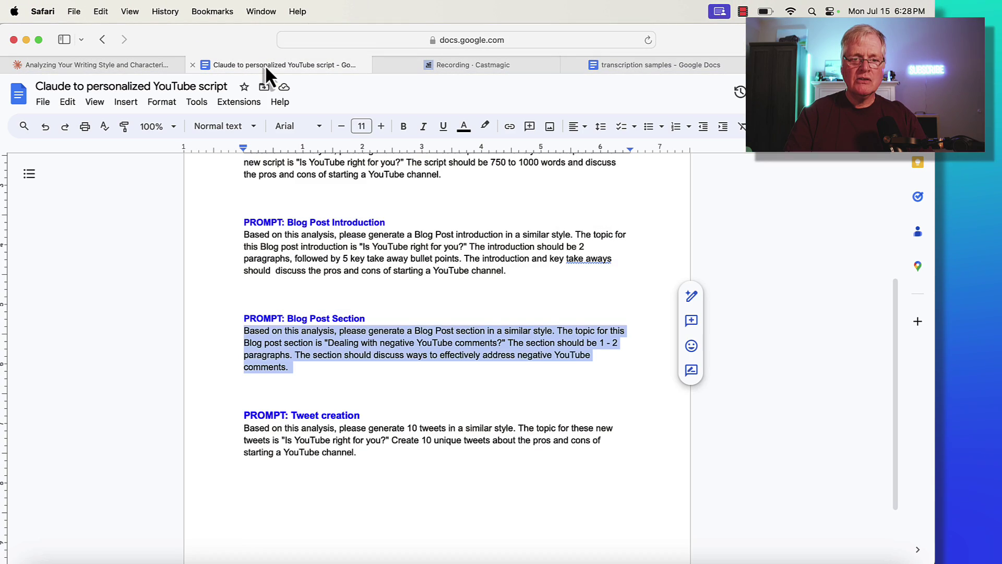
scroll(388, 301, "down", 3)
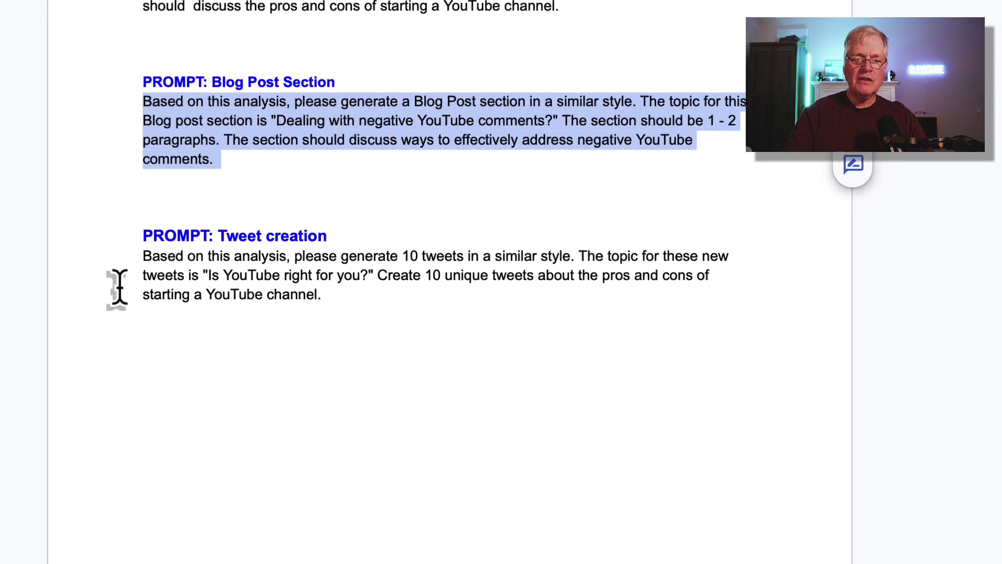
Select the Tweet creation prompt requesting 10 tweets on YouTube channel pros and cons.
left_click_drag(128, 248, 316, 285)
key("super+c")
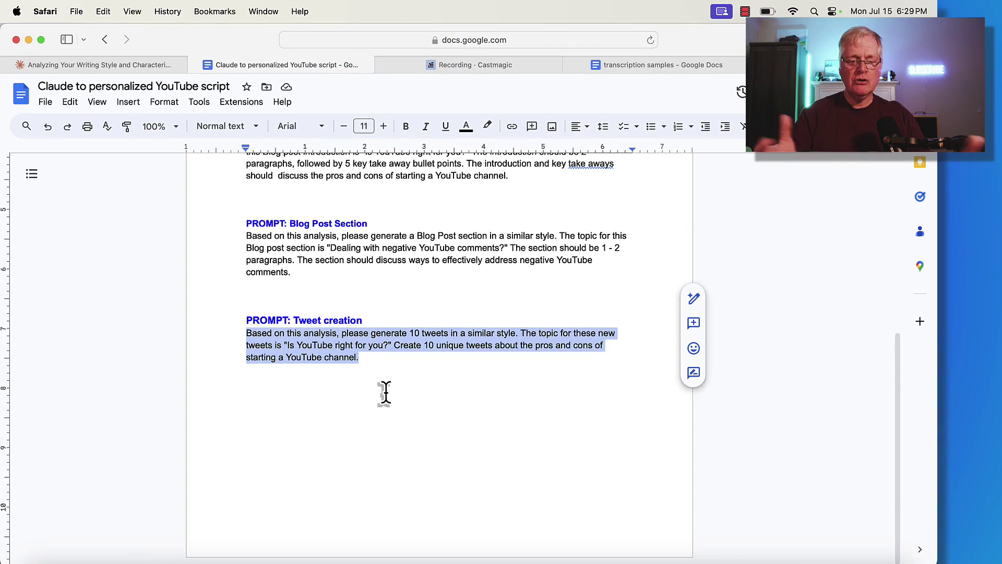
Submit the tweet creation prompt as a reply in the Claude chat.
key("super+shift+bracketleft")
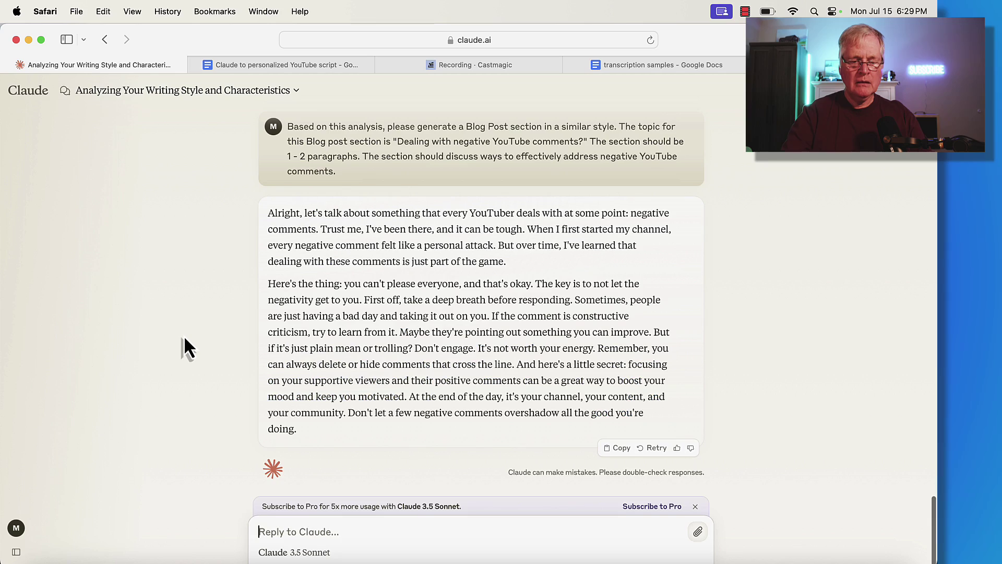
key("super+v")
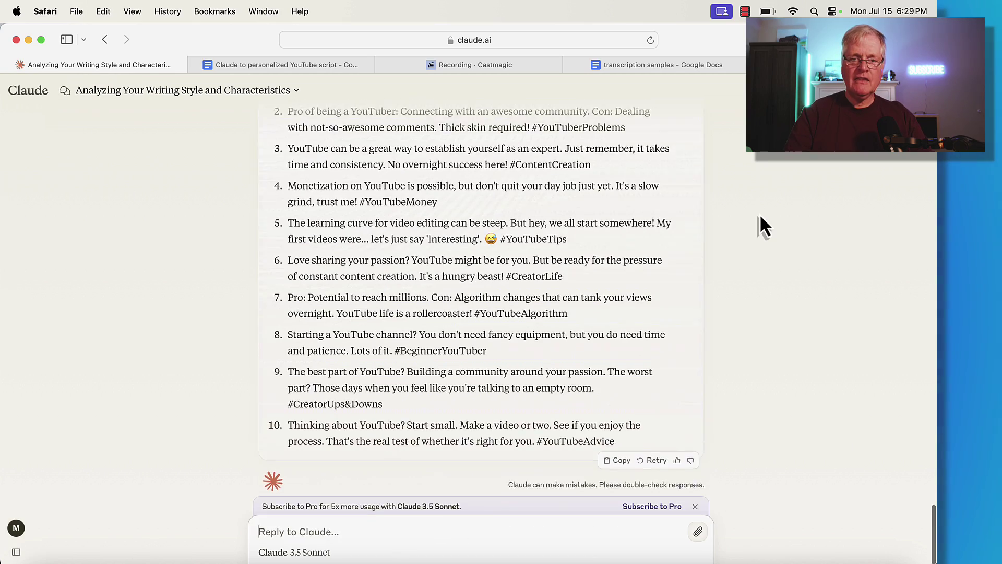
scroll(760, 214, "up", 3)
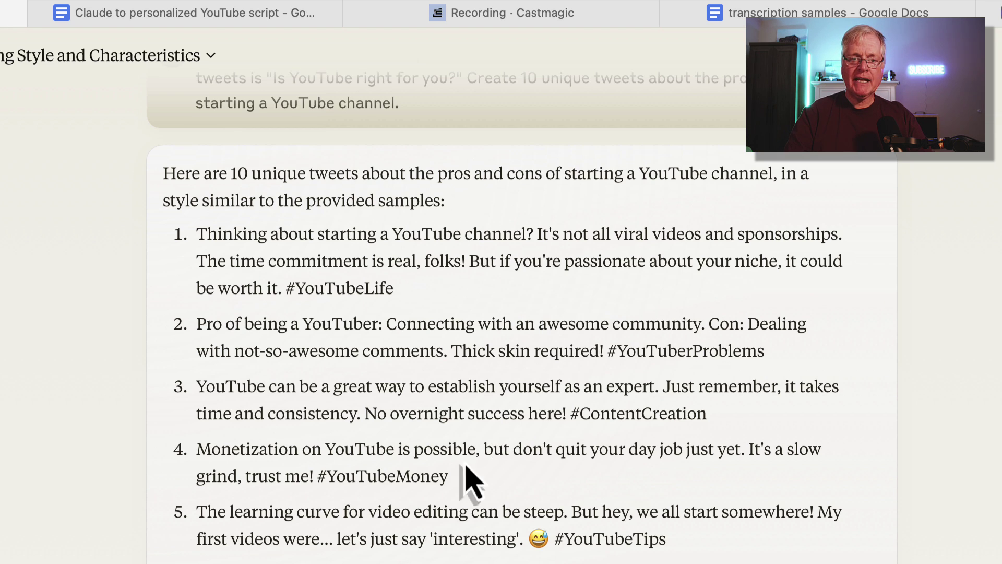
scroll(327, 475, "down", 1)
Review the 10 numbered, hashtagged tweets on the pros and cons of starting a YouTube channel.
scroll(329, 477, "up", 2)
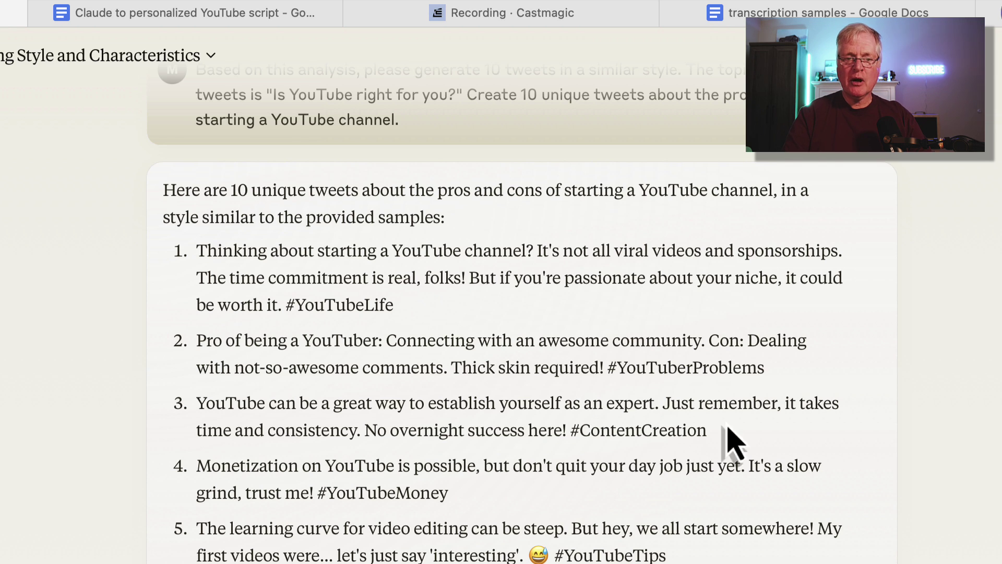
scroll(321, 385, "down", 3)
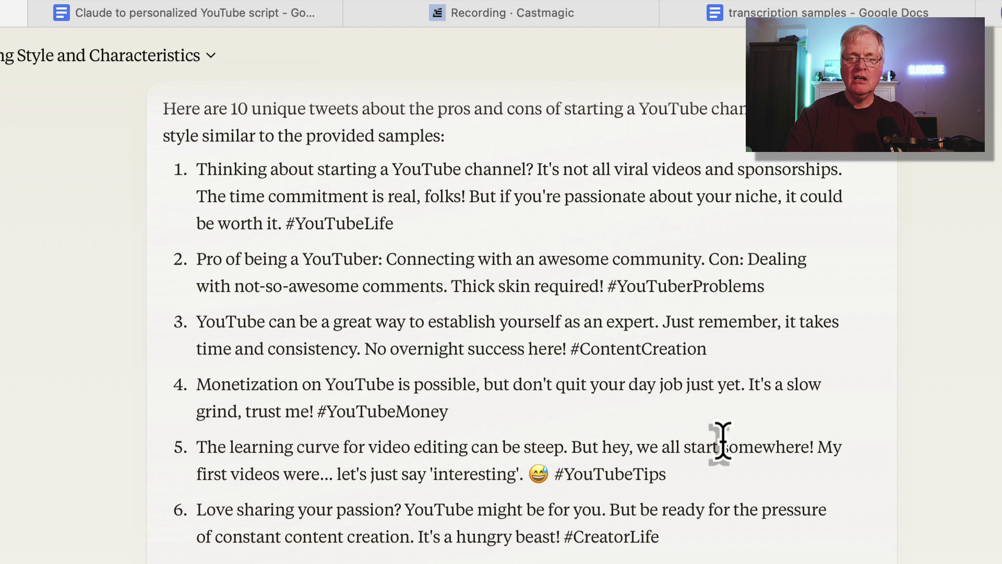
scroll(720, 439, "down", 5)
scroll(721, 441, "up", 3)
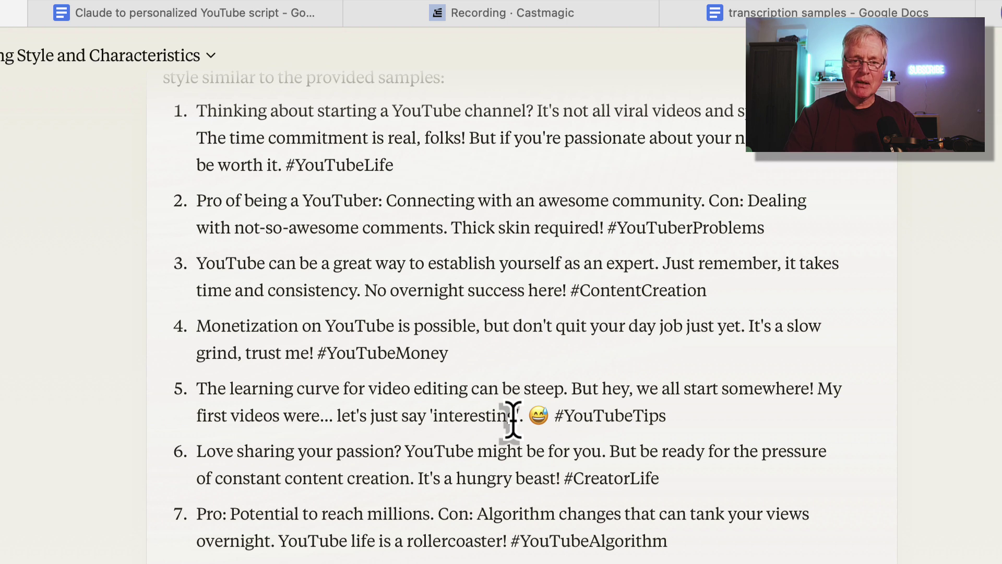
scroll(511, 420, "down", 3)
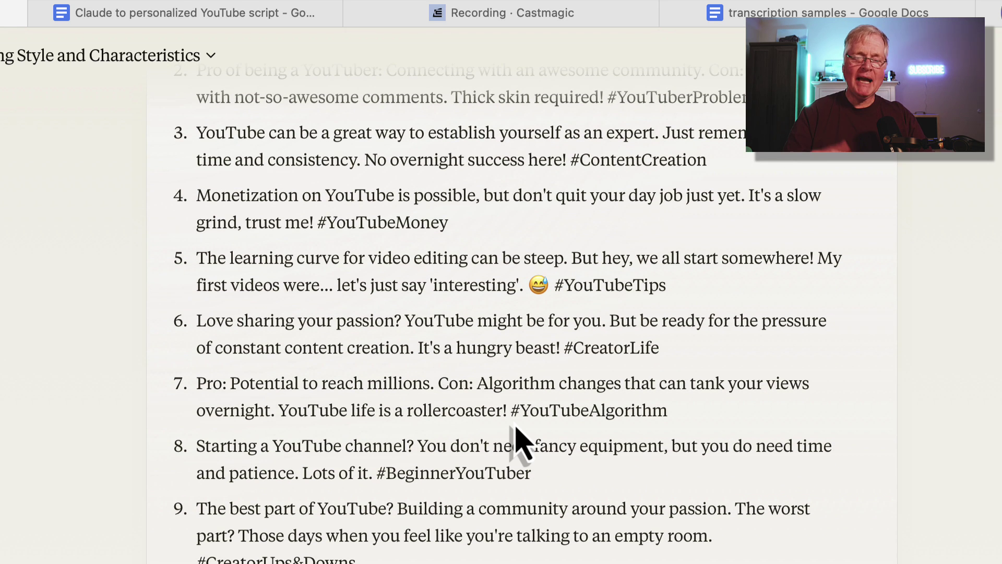
scroll(519, 443, "up", 5)
scroll(516, 447, "up", 5)
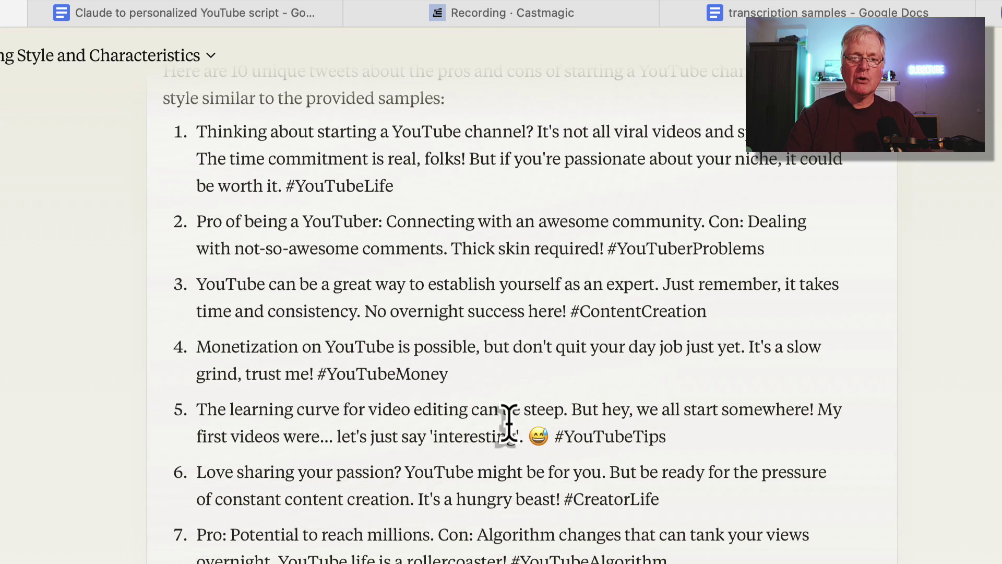
scroll(509, 423, "down", 1)
scroll(509, 423, "up", 4)
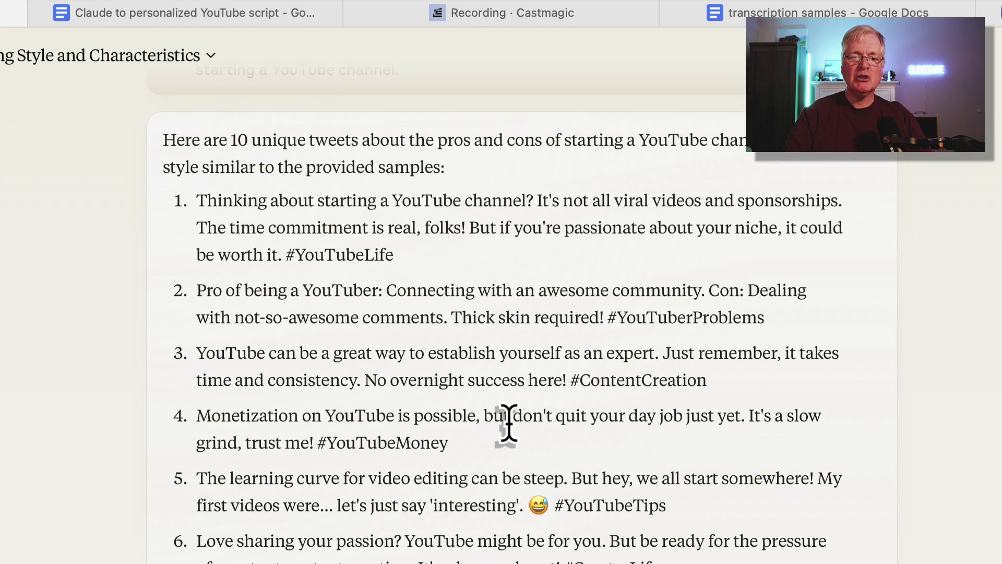
scroll(508, 420, "down", 1)
scroll(539, 336, "up", 3)
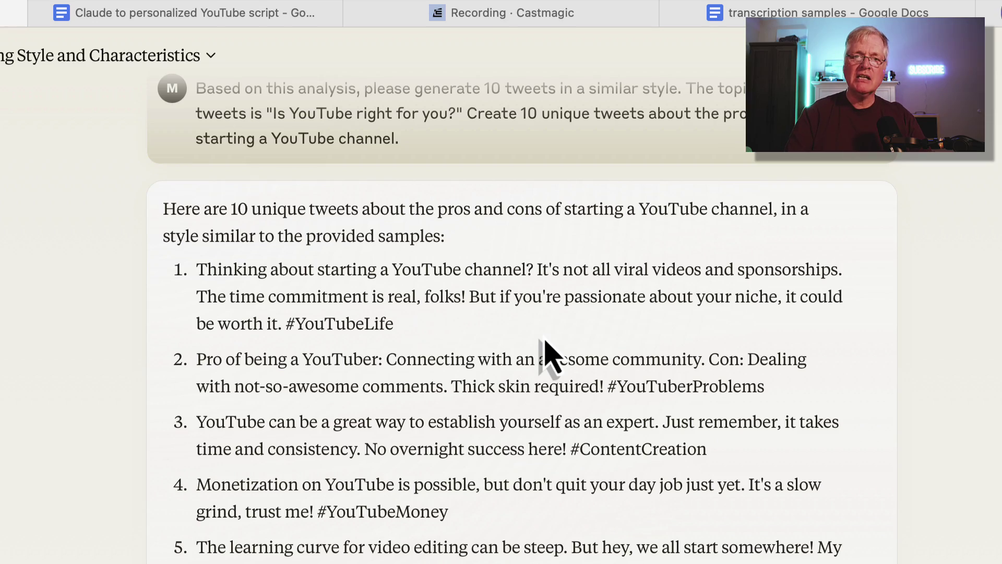
scroll(544, 351, "down", 15)
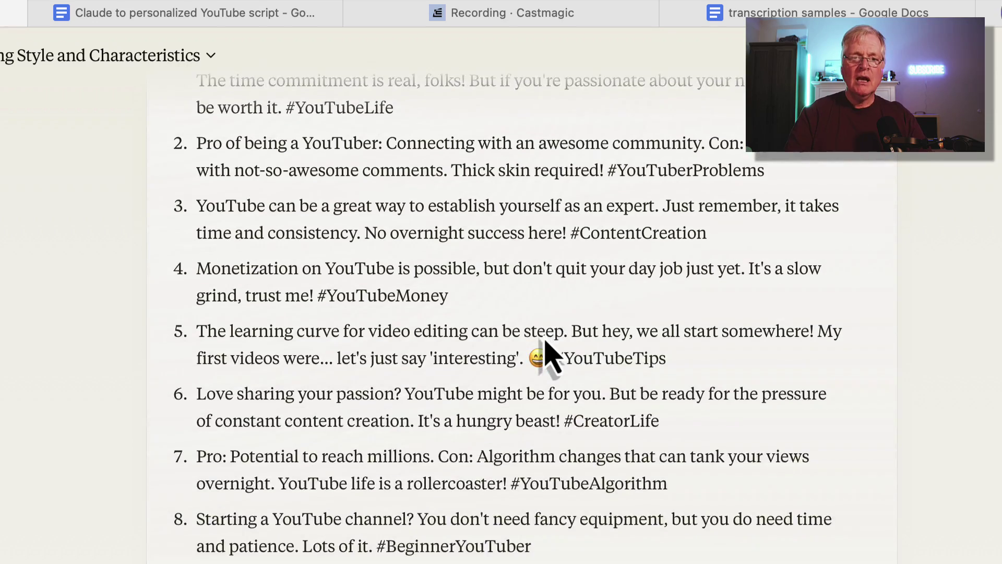
scroll(545, 350, "up", 10)
scroll(545, 351, "up", 10)
scroll(545, 351, "down", 2)
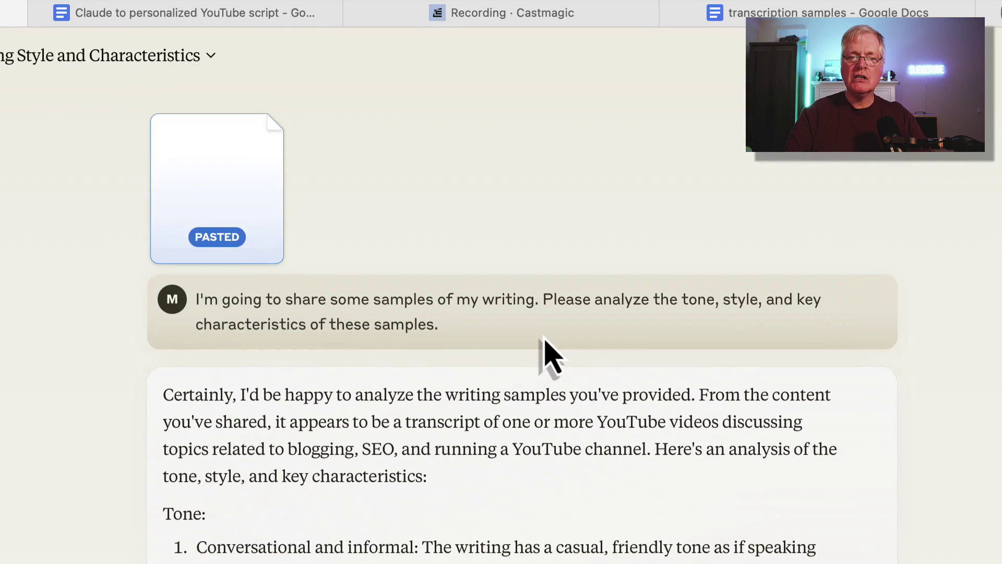